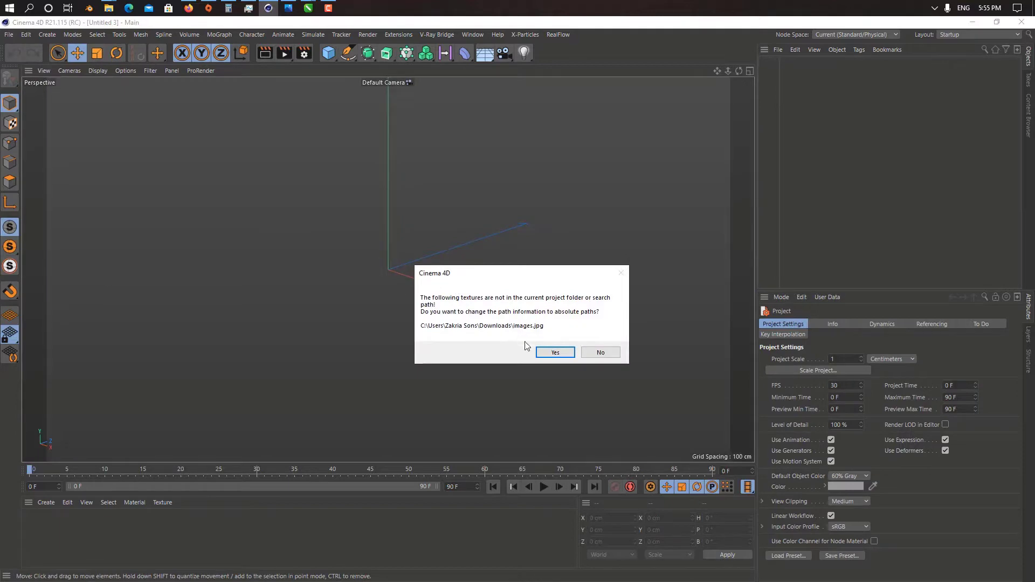
left_click(547, 352)
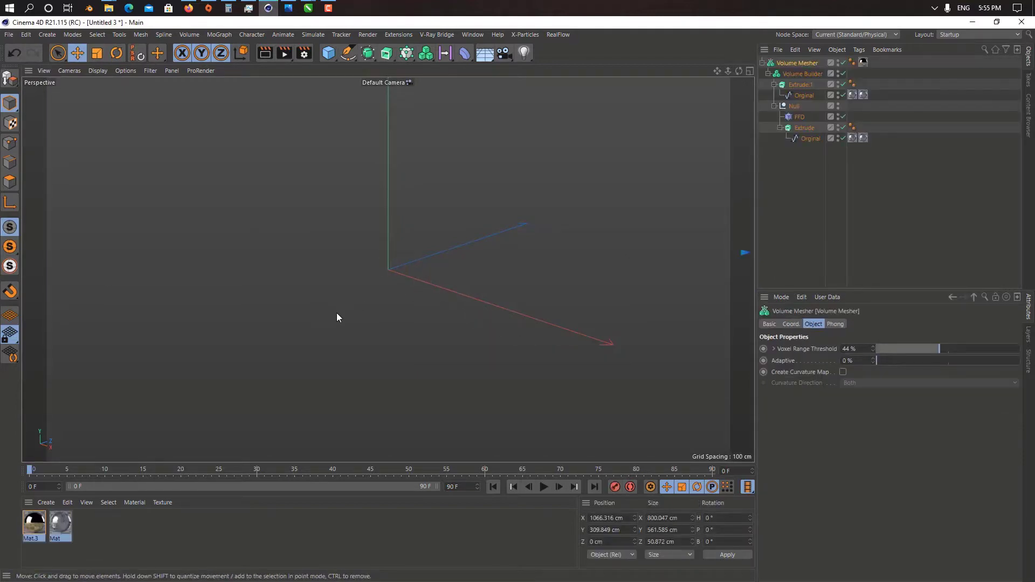
middle_click_drag(418, 296, 161, 325, "alt")
scroll(161, 324, "down", 5)
left_click_drag(160, 324, 457, 283, "alt")
right_click(457, 289)
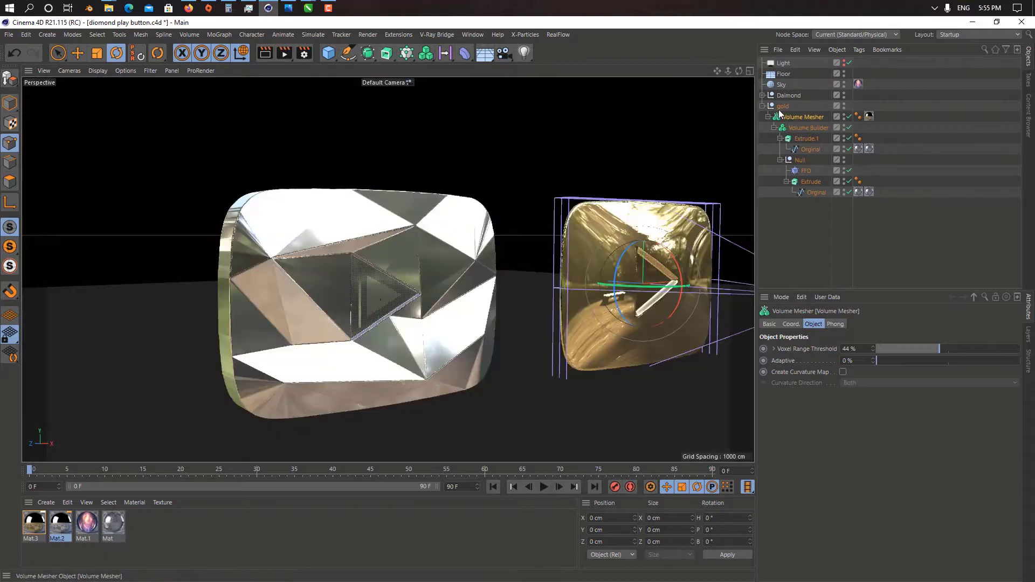
Step: Replace the gold button objects in Untitled 3 with the Daimond group from diomond play button.c4d, accepting absolute texture paths
double_click(785, 96)
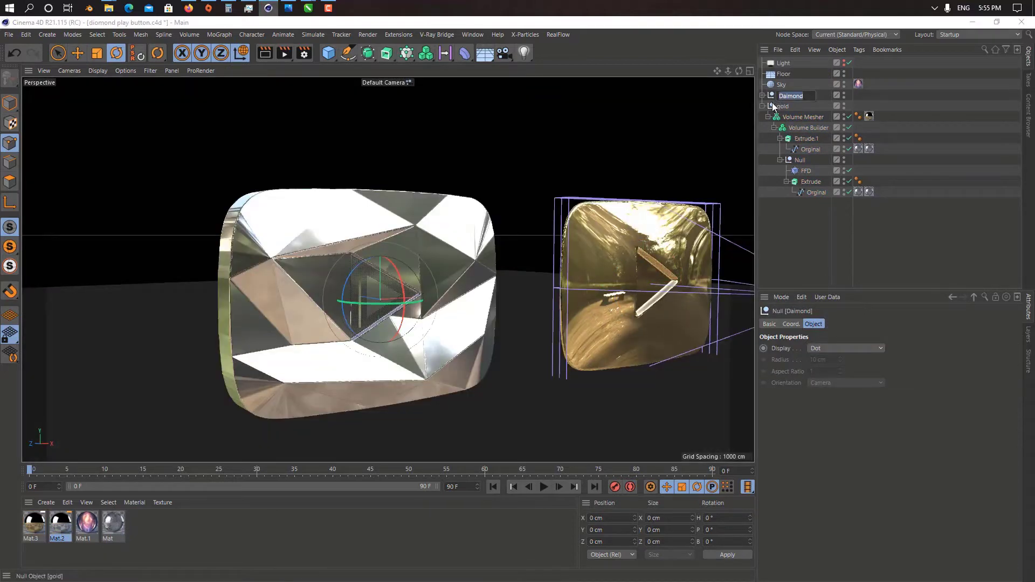
key("Return")
key("v")
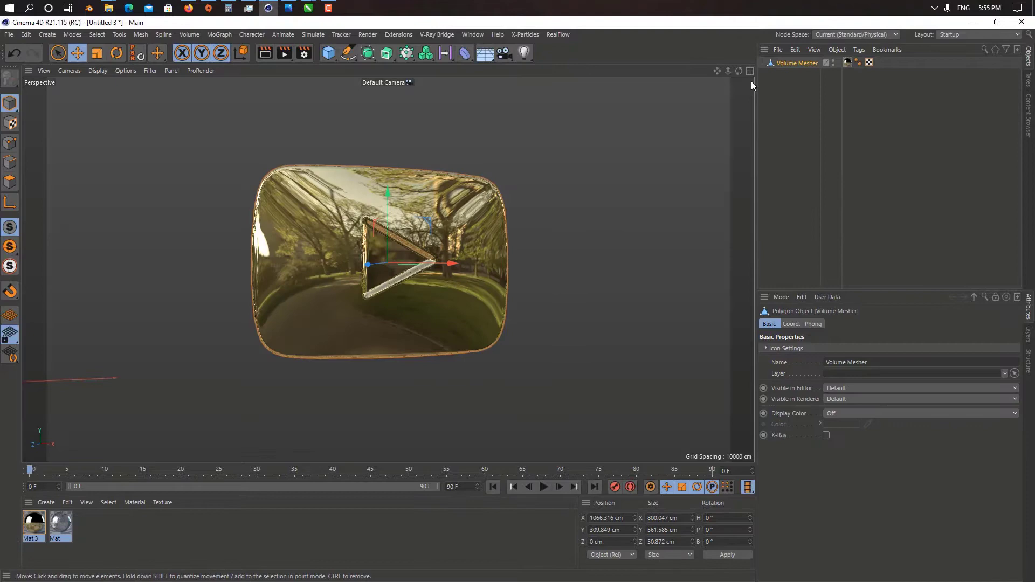
key("Delete")
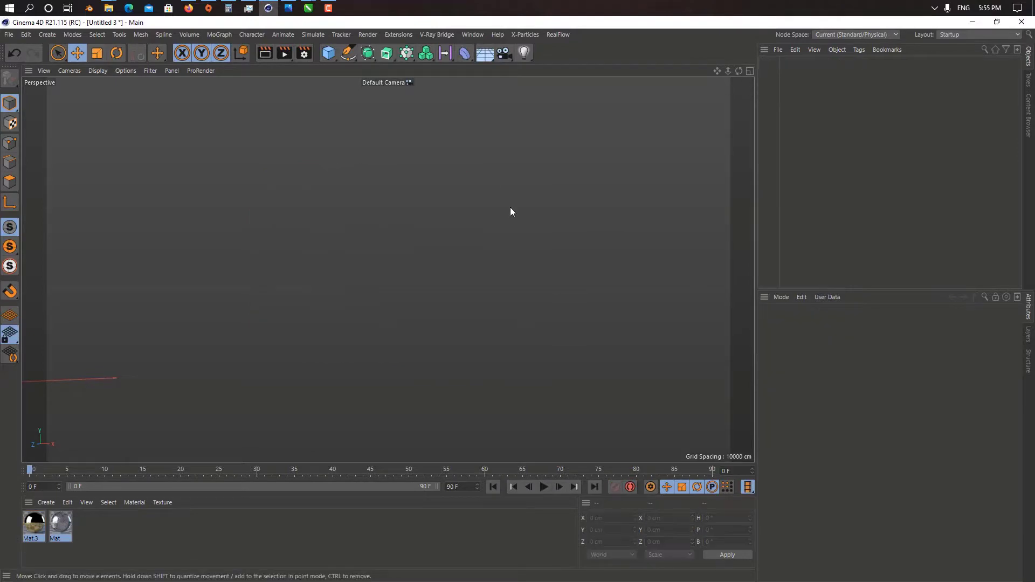
key("ctrl+v")
left_click(558, 350)
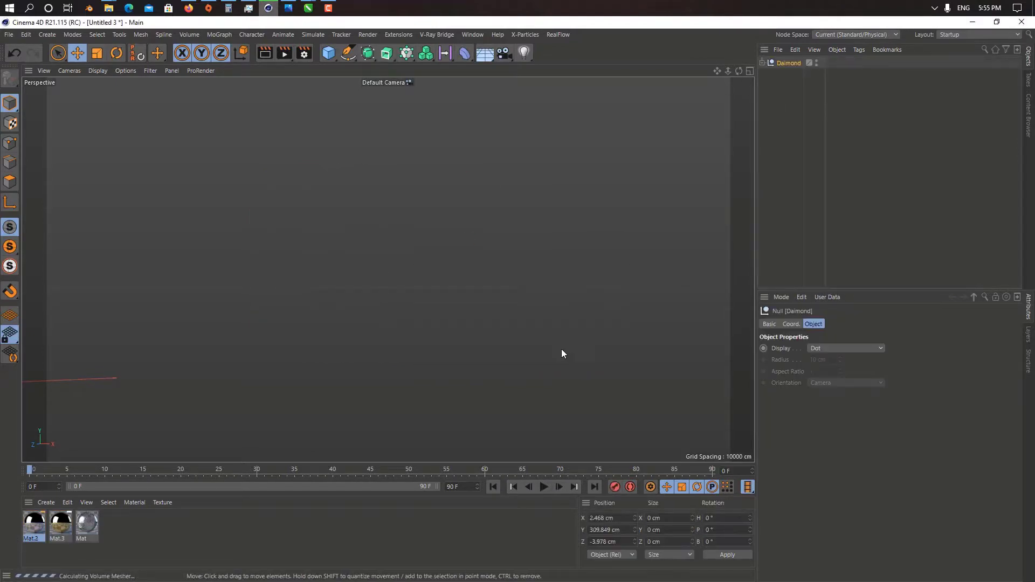
Step: Select the Daimond group with its whole hierarchy and convert all its objects to editable geometry
middle_click_drag(491, 285, 604, 309, "alt")
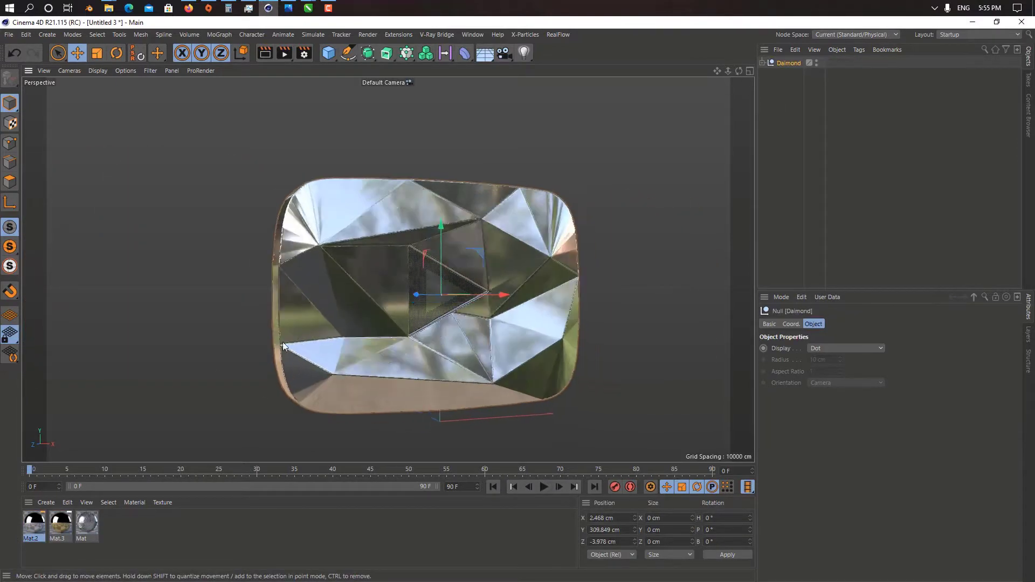
left_click_drag(200, 388, 366, 324, "alt")
left_click(762, 63)
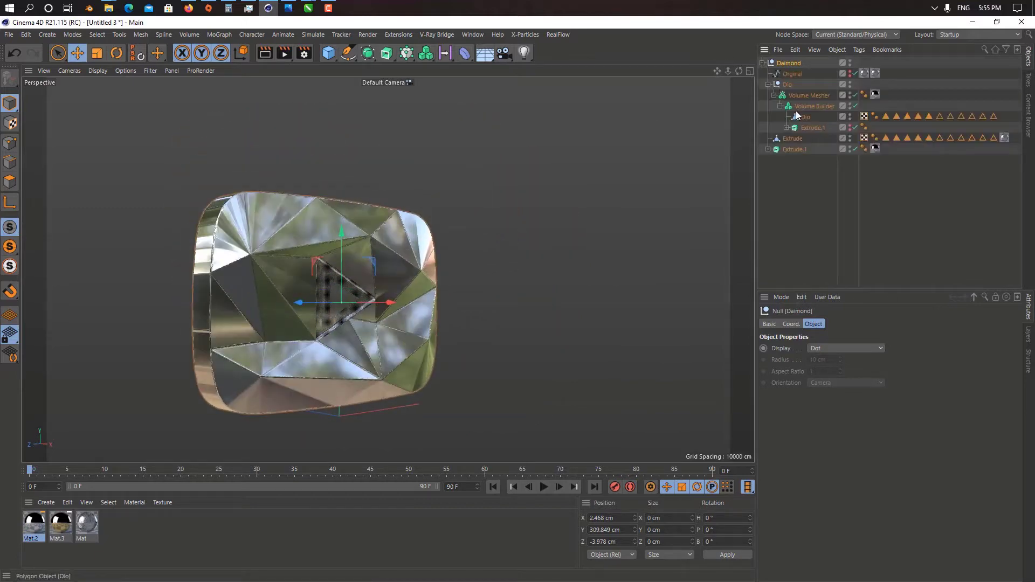
middle_click(791, 63)
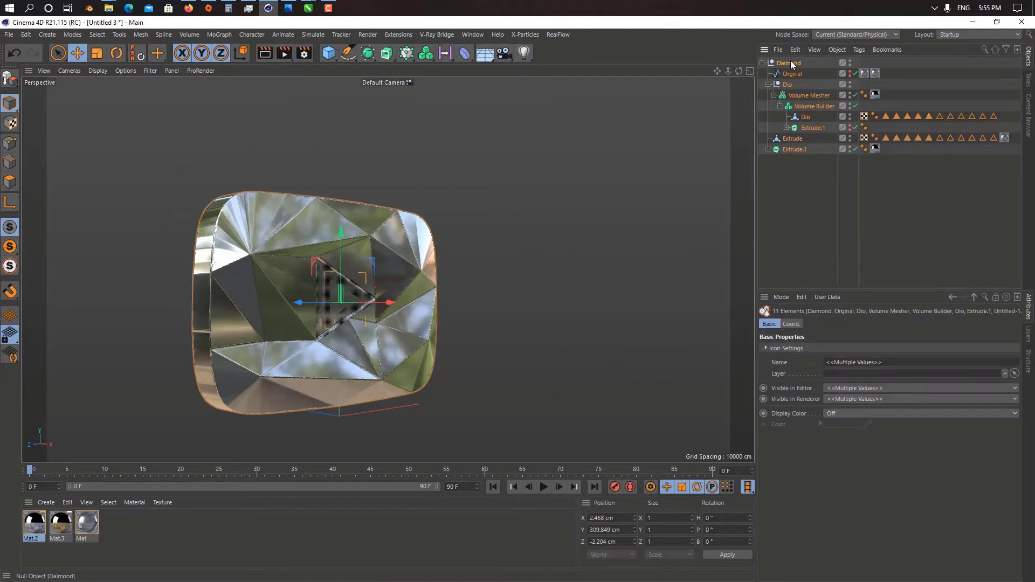
key("c")
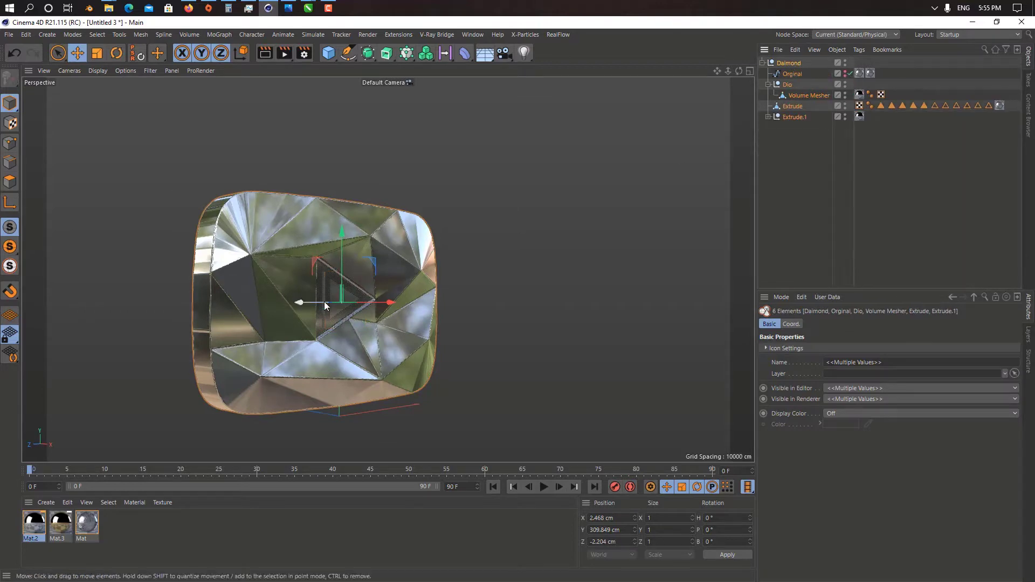
Step: Move the Volume Mesher object about 810 cm along X, away from the separate triangle piece, and delete the triangle
left_click(410, 282)
scroll(408, 380, "up", 1)
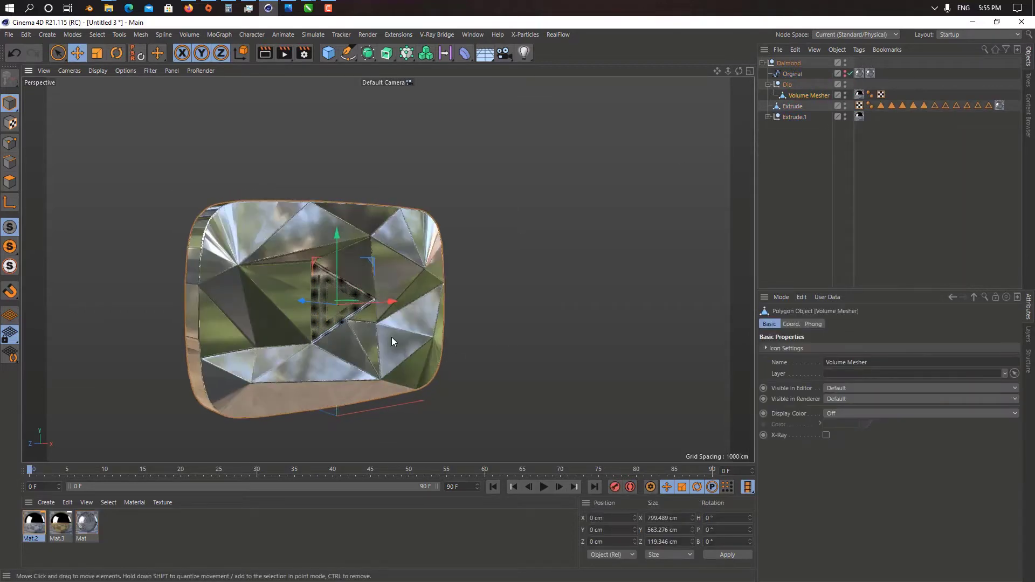
left_click_drag(390, 301, 598, 291)
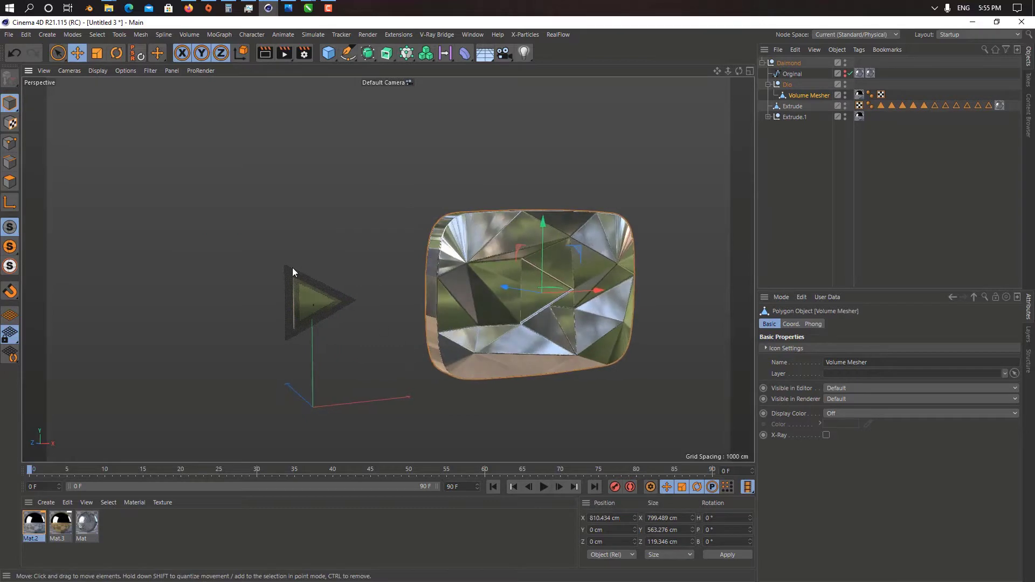
left_click(299, 282)
key("Delete")
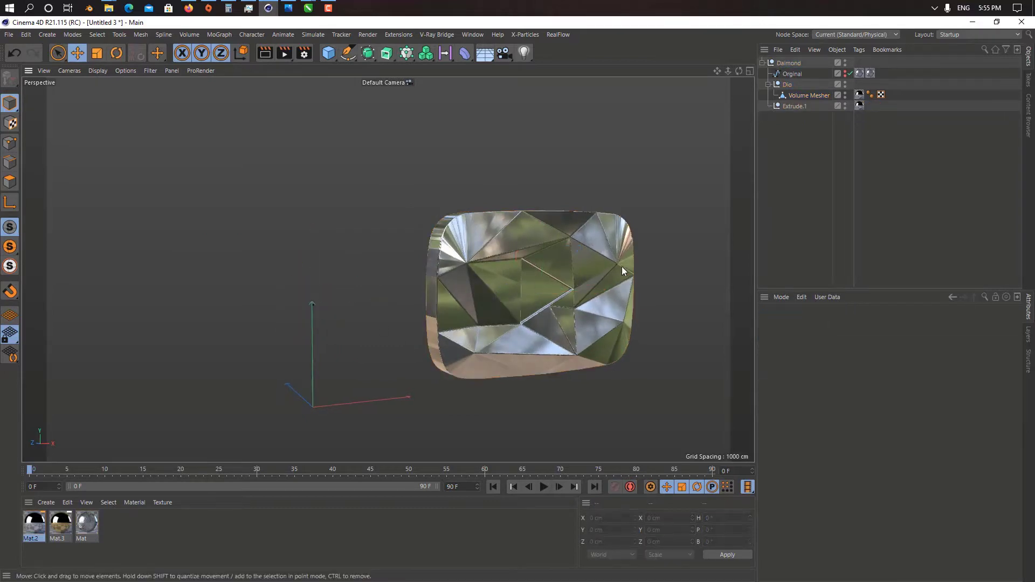
middle_click_drag(622, 266, 403, 253, "alt")
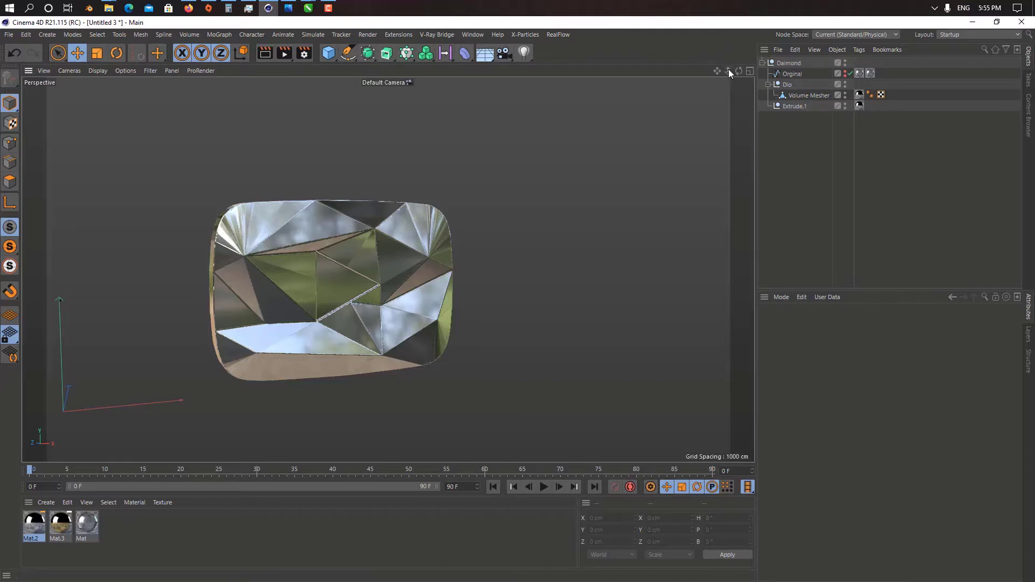
left_click_drag(729, 70, 814, 70)
middle_click_drag(542, 249, 653, 207, "alt")
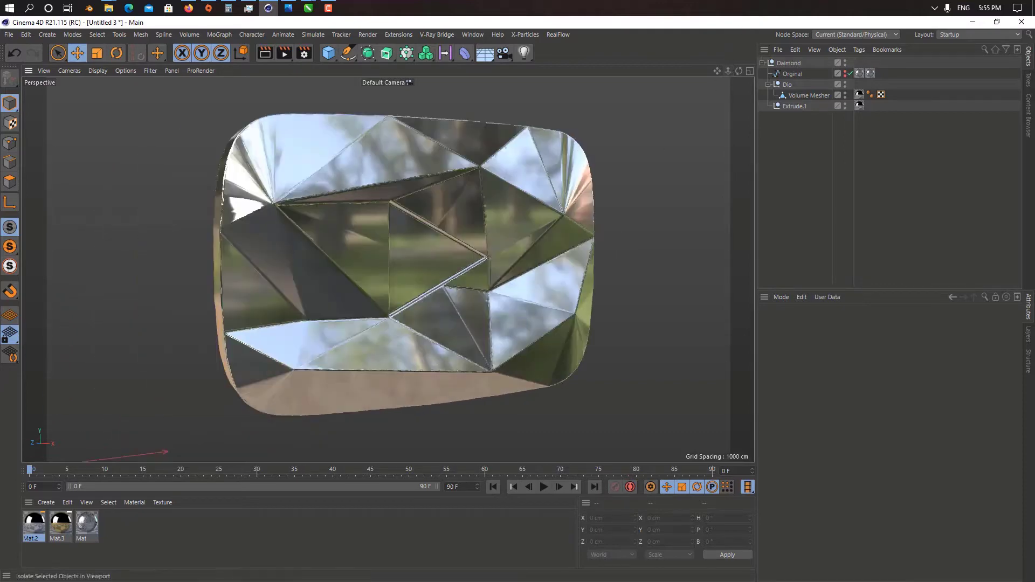
left_click(9, 34)
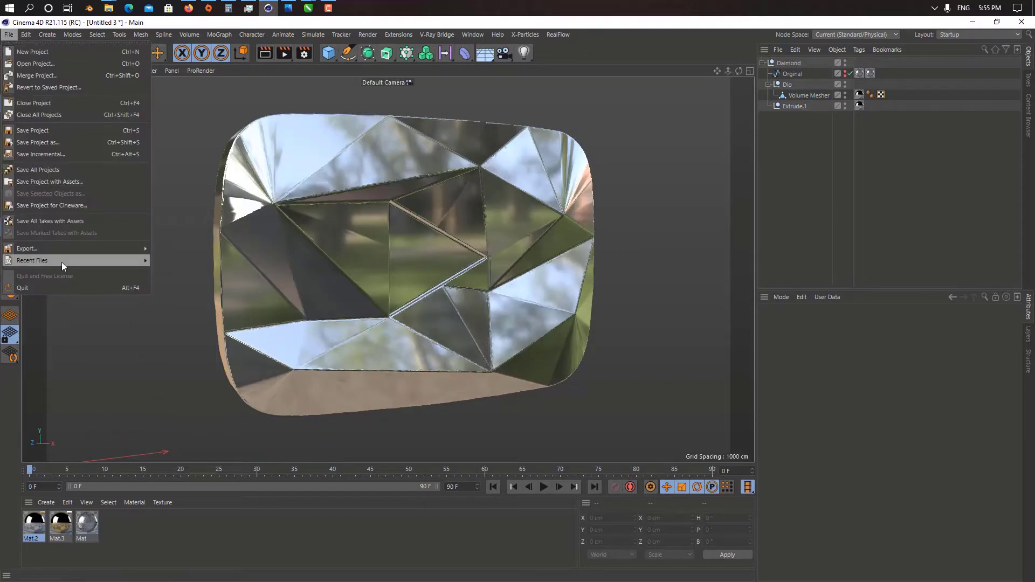
mouse_move(150, 251)
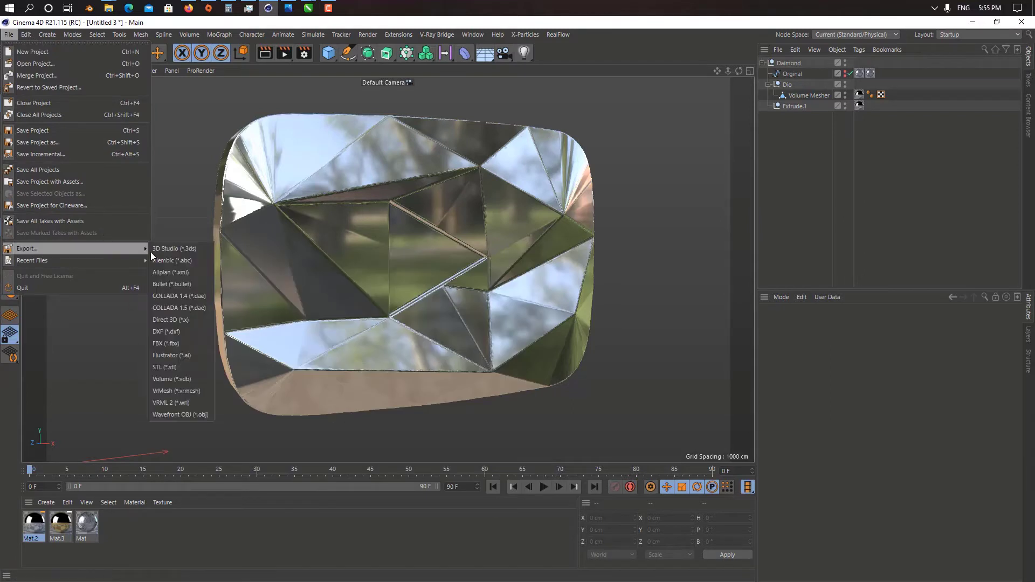
left_click(177, 358)
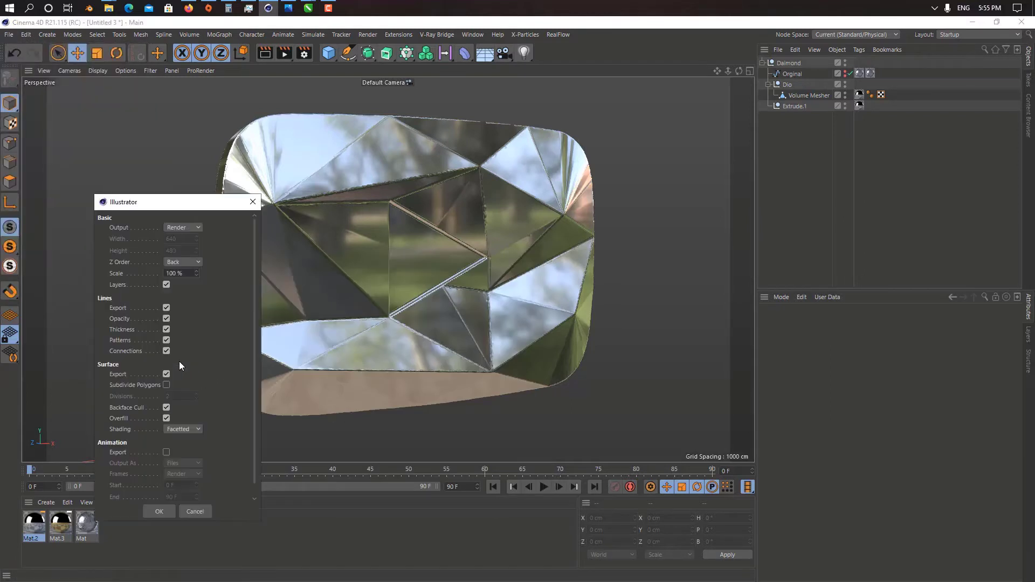
left_click(193, 511)
left_click(5, 23)
left_click(26, 33)
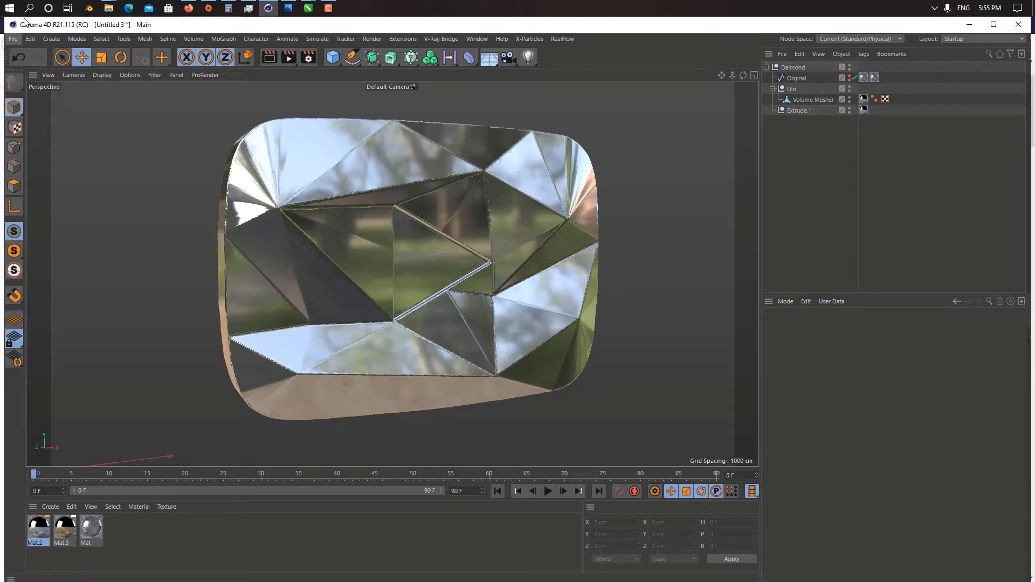
Step: Export the diamond button as an STL file named button on the Desktop, keeping the default export scale
left_click(13, 39)
mouse_move(131, 251)
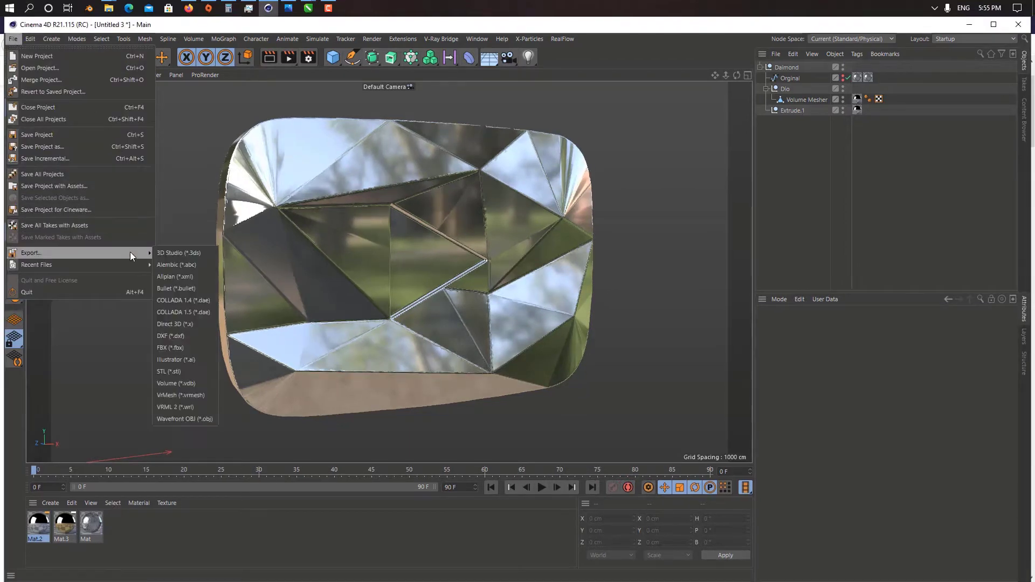
left_click(174, 372)
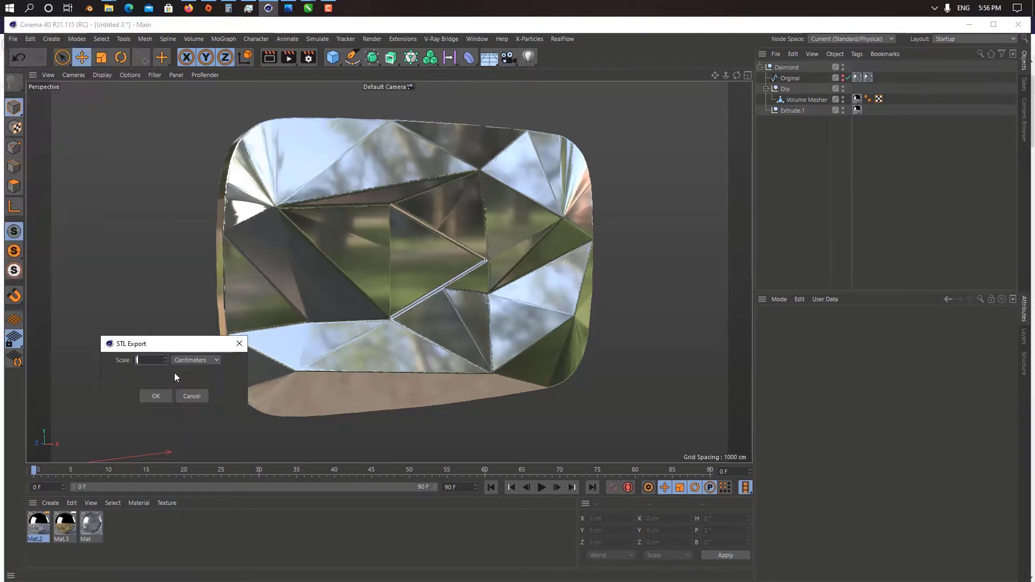
left_click(155, 396)
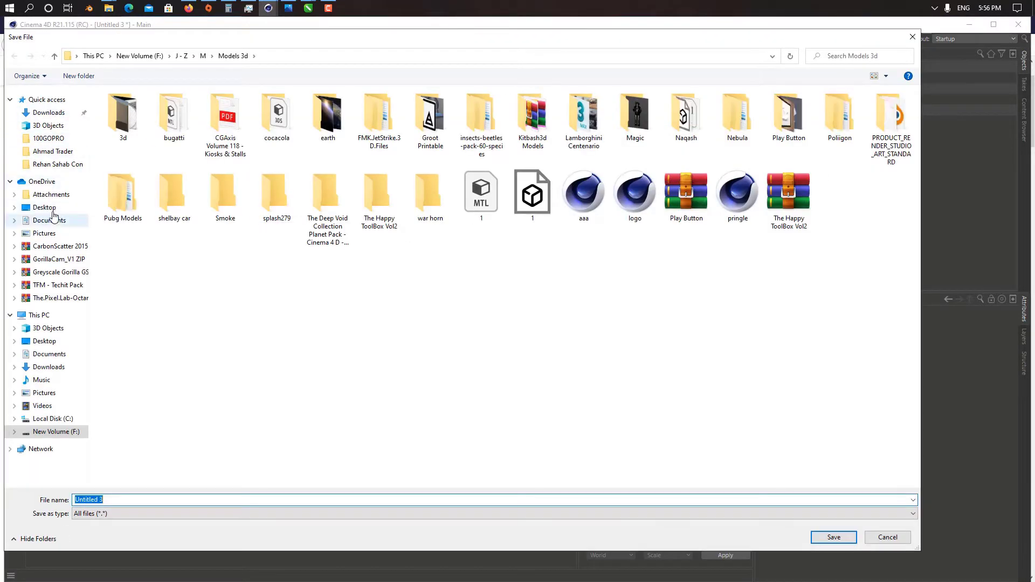
left_click(44, 207)
double_click(174, 498)
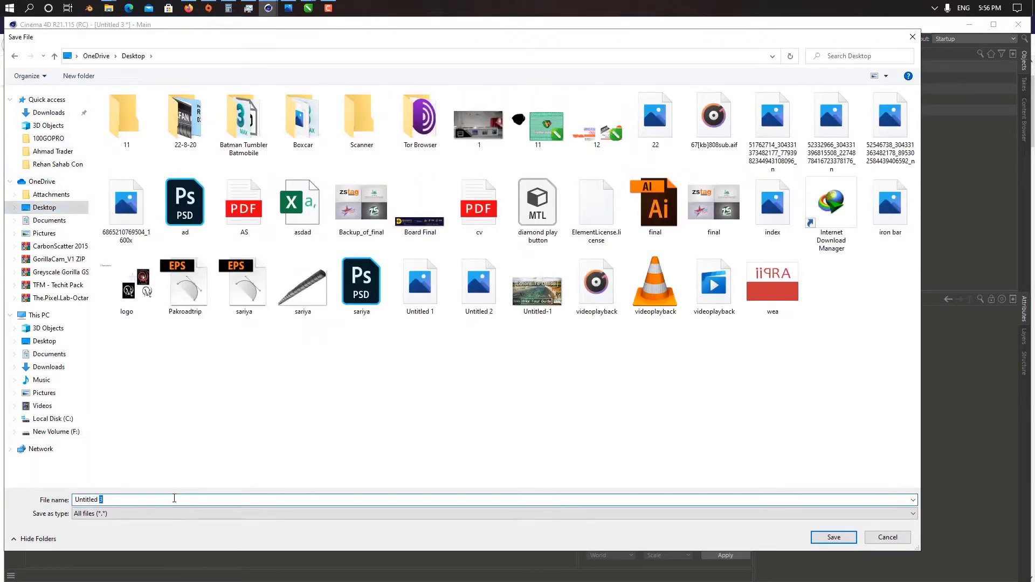
key("ctrl+a")
type("button")
key("Return")
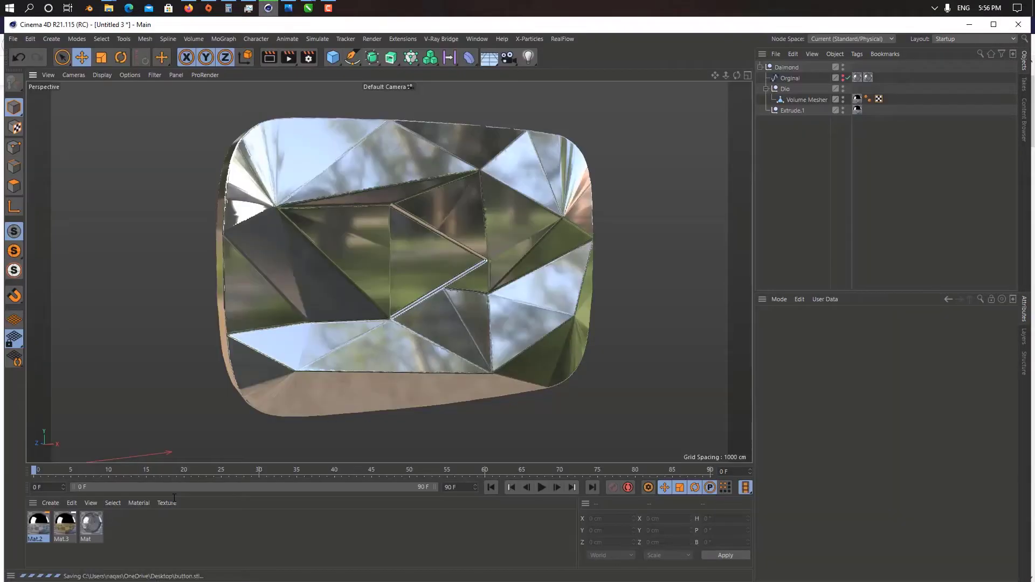
Step: Launch Vectric Aspire and create a new file
key("super")
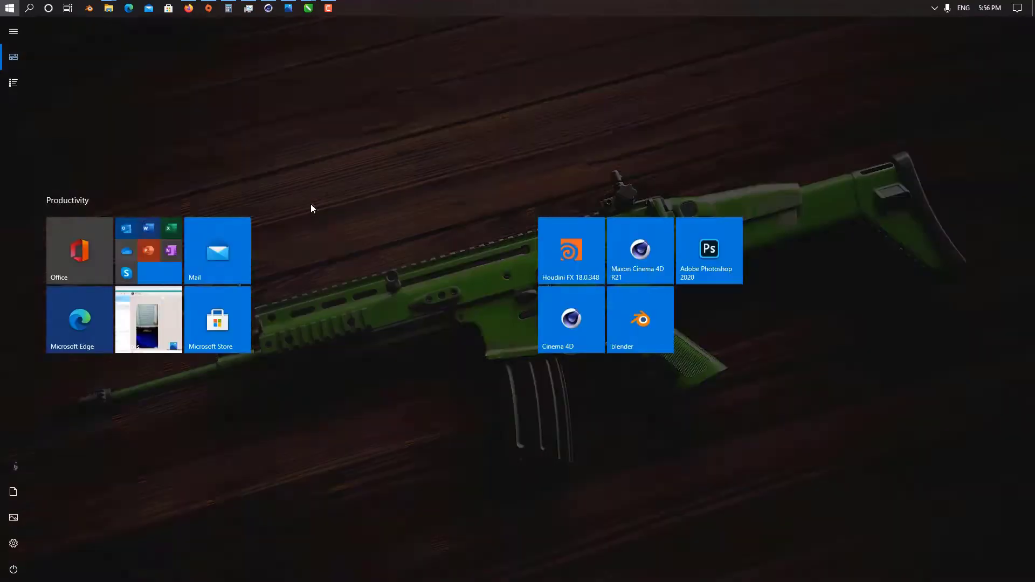
type("as")
key("Return")
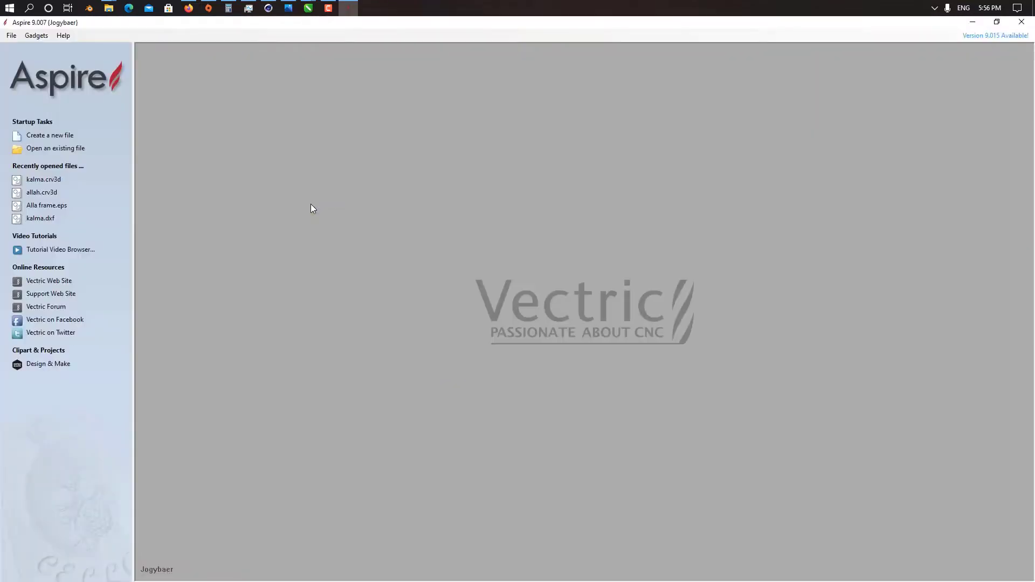
left_click(50, 136)
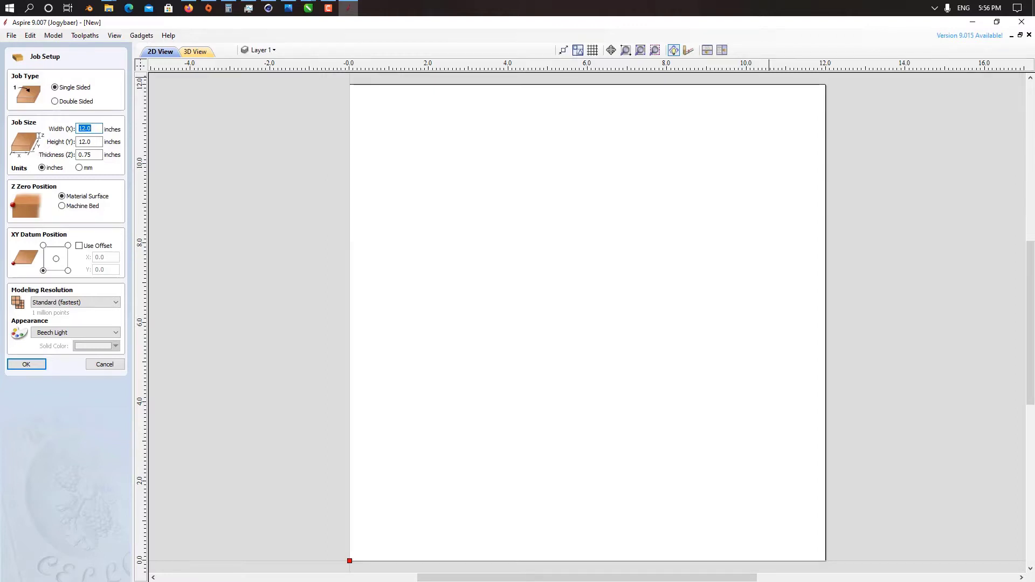
Step: Set the job size to 10 inches wide and 8 inches high
type("10")
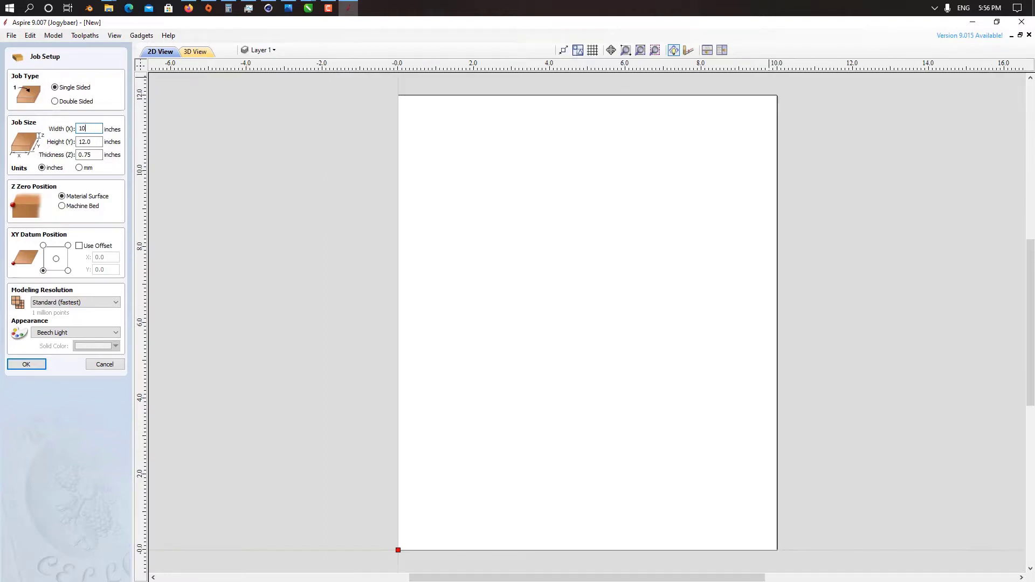
key("Tab")
type("8")
key("Tab")
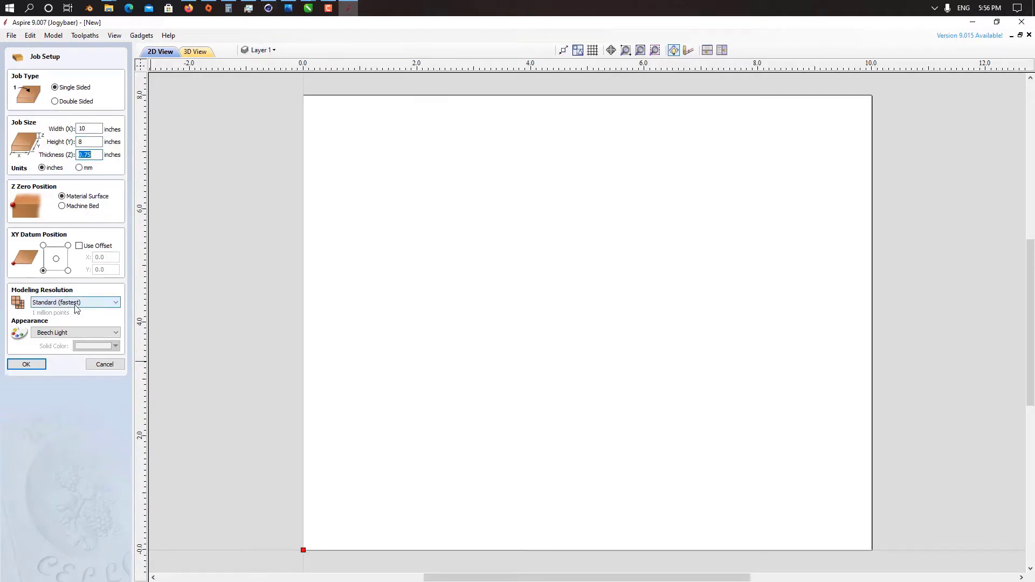
Step: Set the modeling resolution to Very High (7 x Slower) and the appearance to Steel Bright, and accept the job setup
left_click(80, 305)
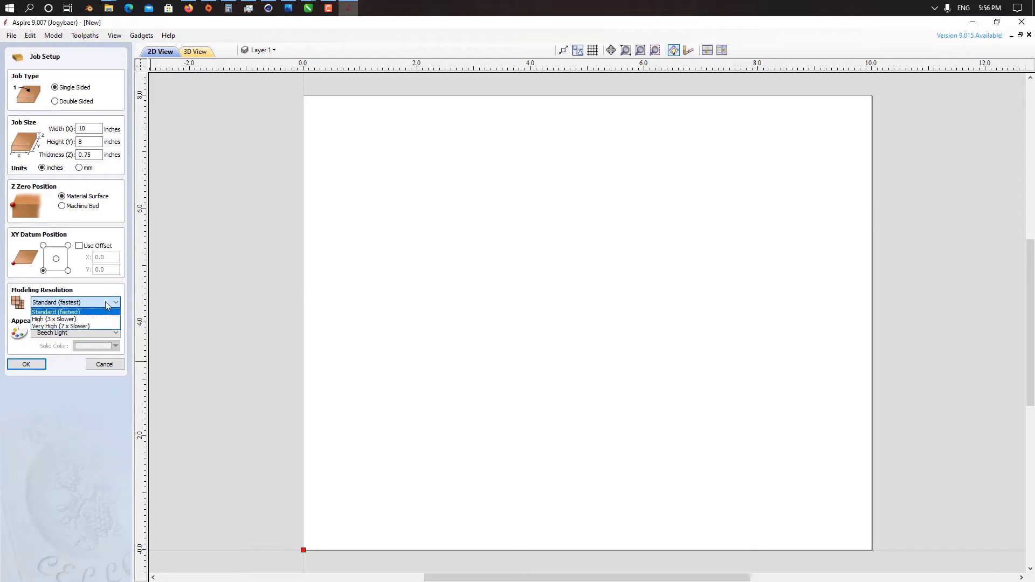
left_click(79, 326)
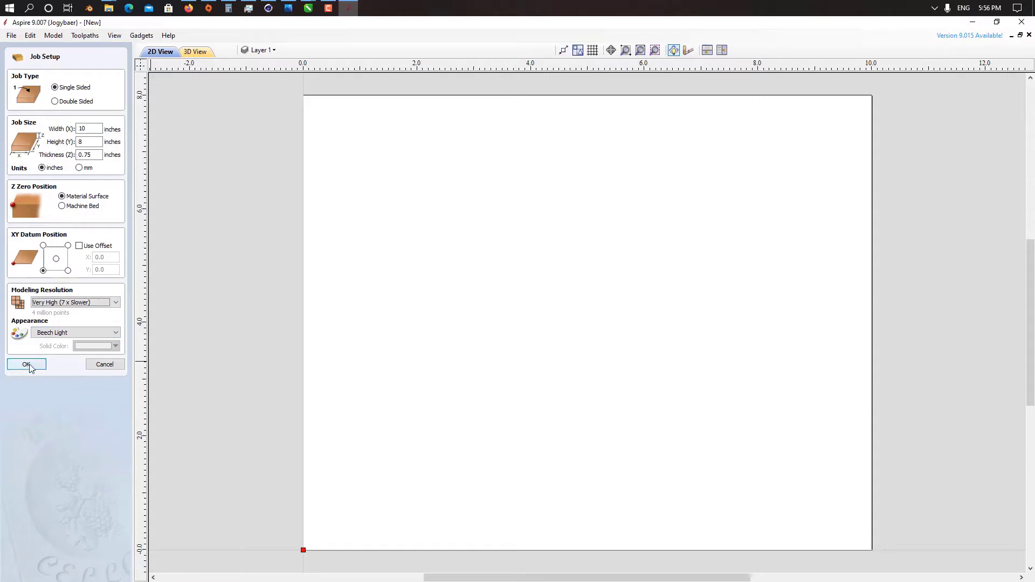
left_click(61, 336)
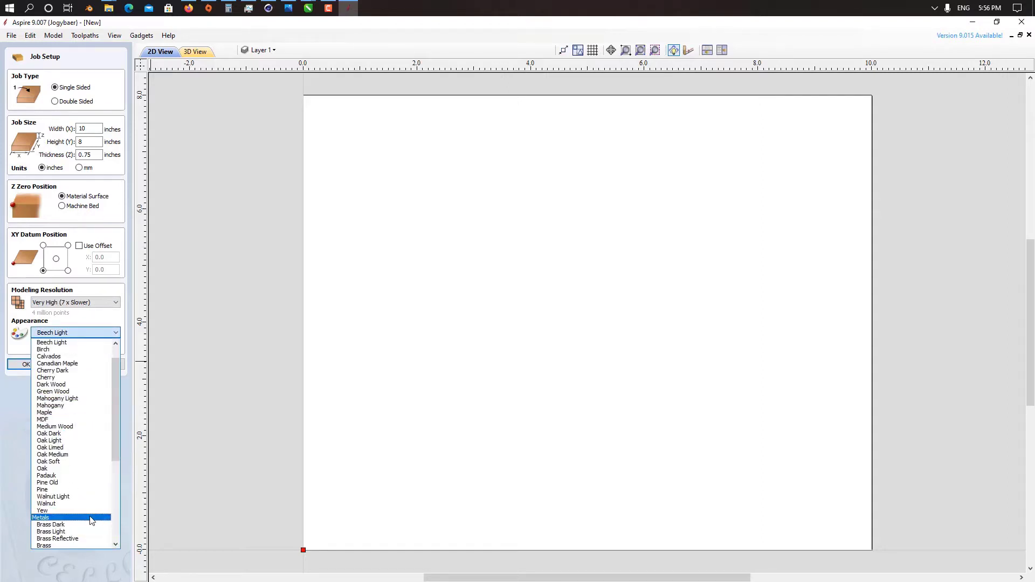
left_click_drag(114, 444, 115, 470)
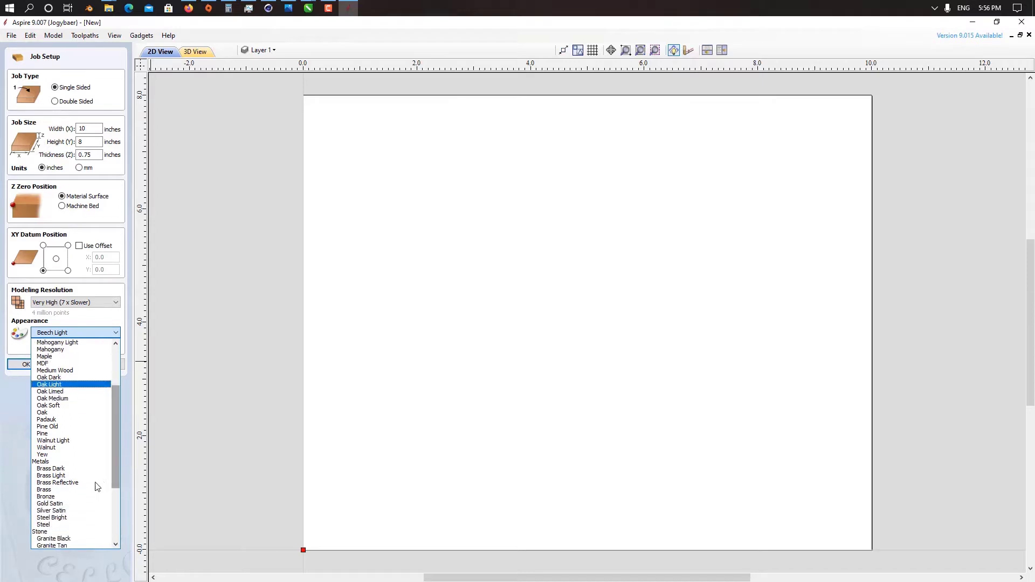
left_click(60, 517)
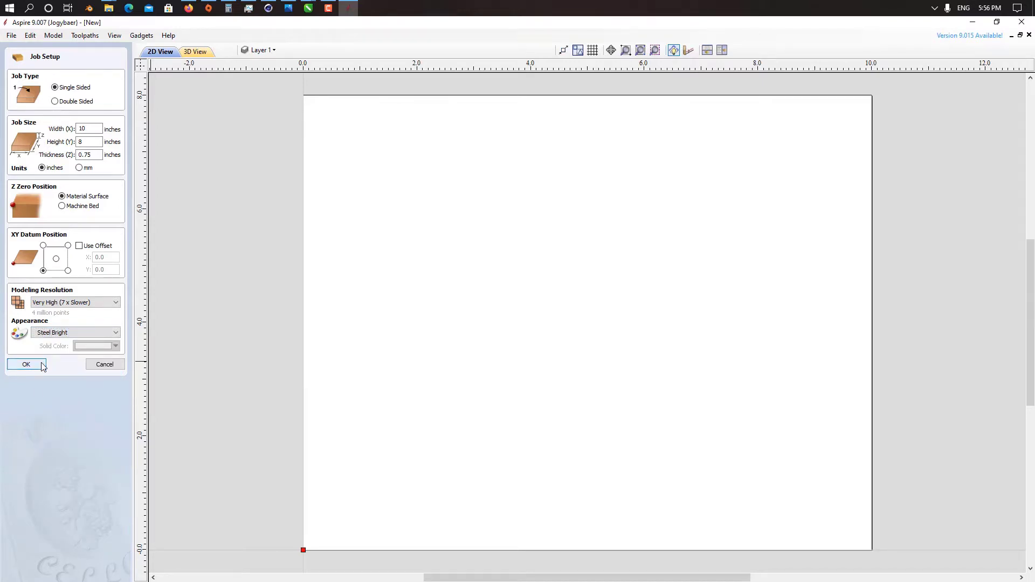
left_click(42, 365)
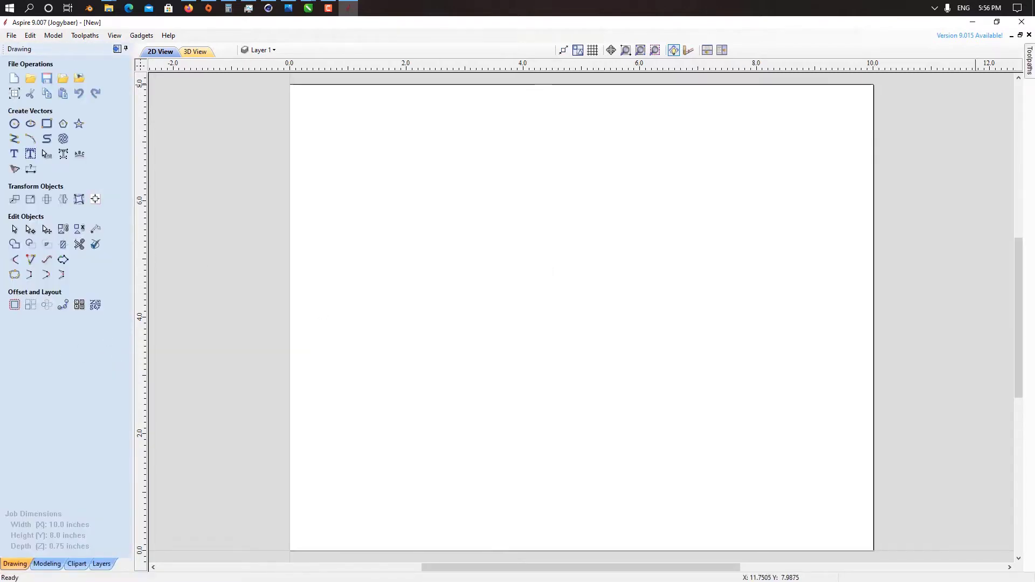
Step: Import the button STL model from the Desktop as a 3D component
left_click(47, 563)
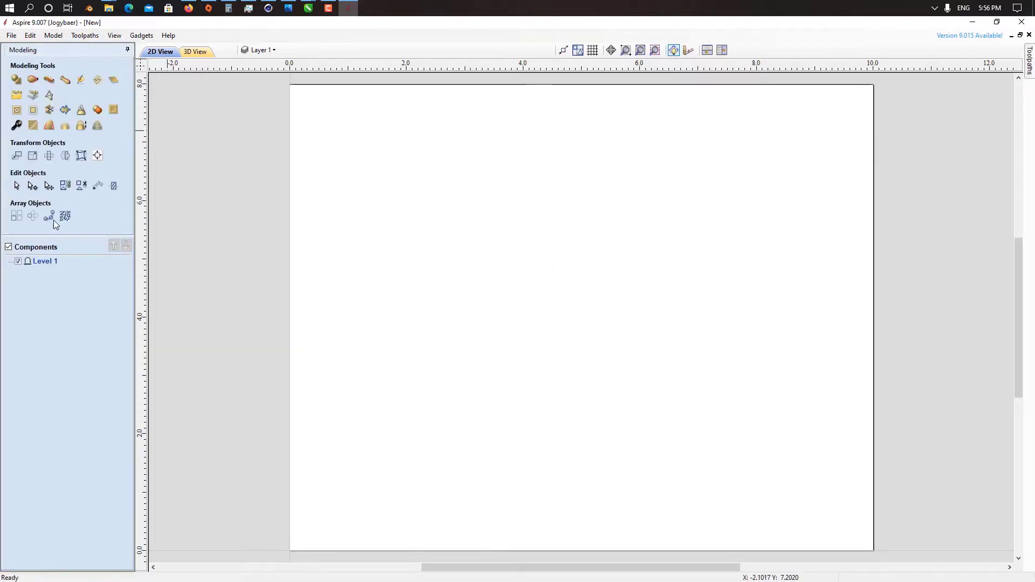
left_click(16, 95)
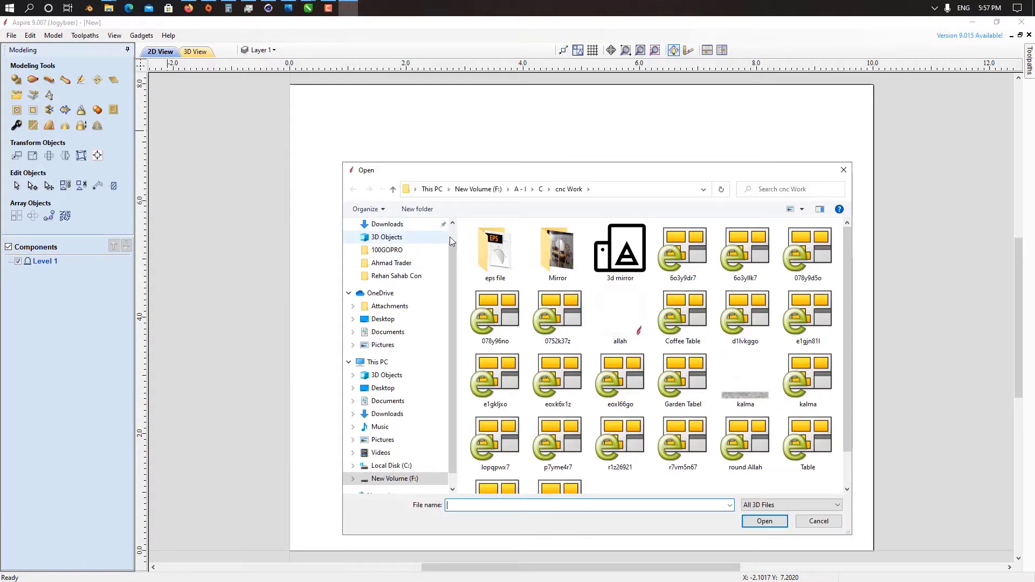
scroll(452, 237, "up", 1)
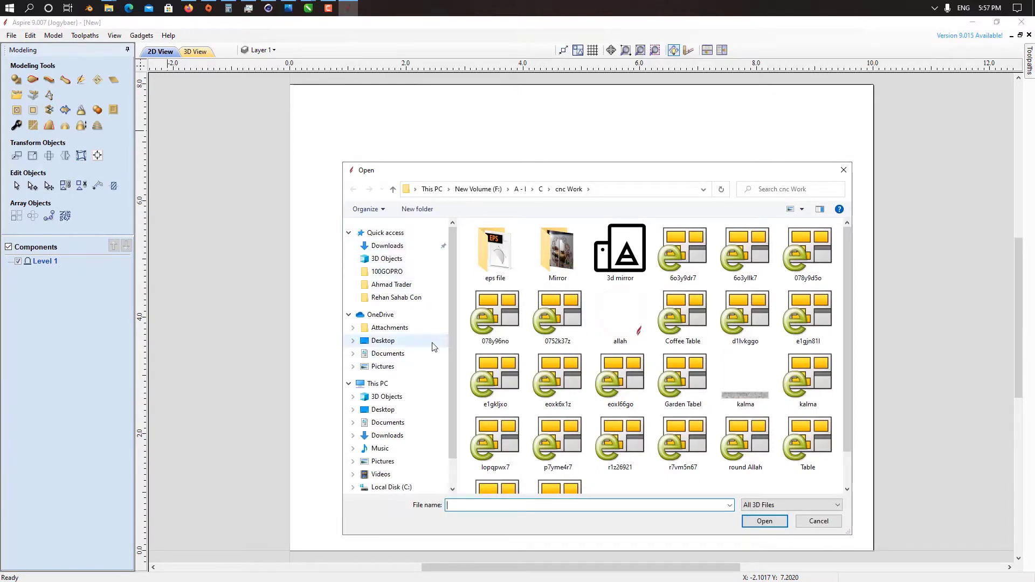
left_click(417, 341)
left_click(388, 410)
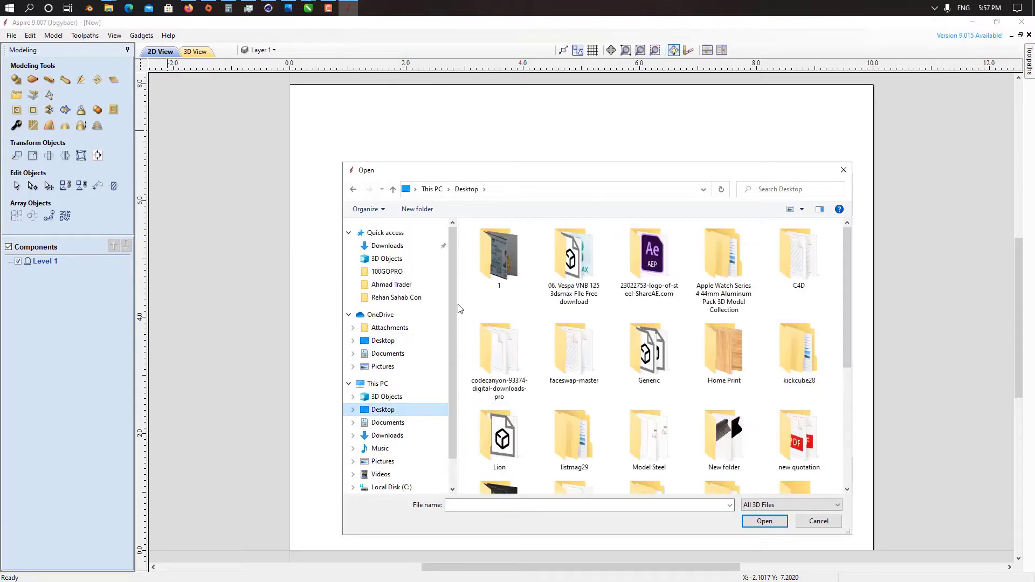
left_click(353, 189)
double_click(504, 303)
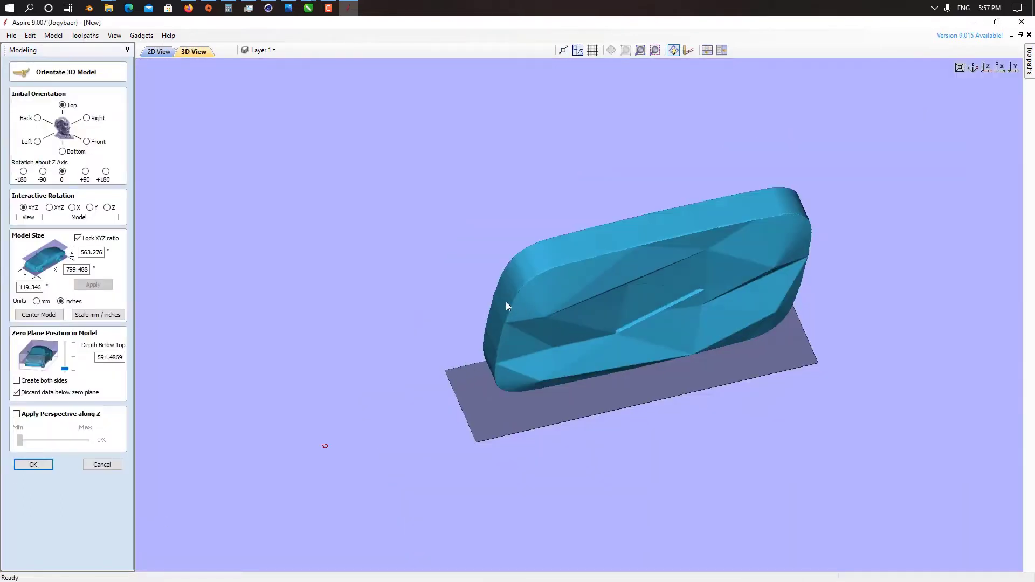
Step: Set the imported button's initial orientation to Front and center the model
middle_click_drag(543, 312, 459, 201)
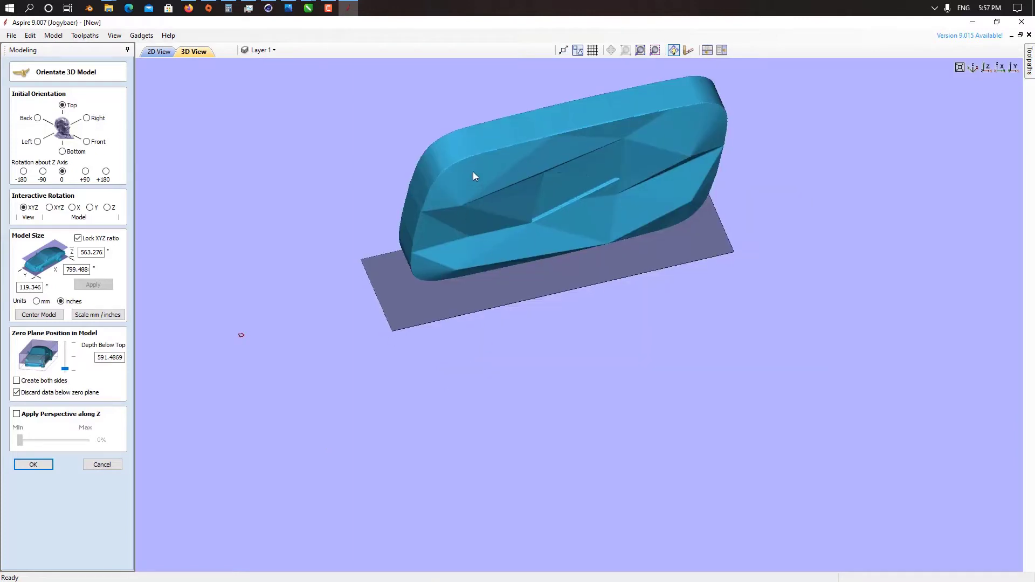
left_click_drag(473, 172, 517, 161)
left_click(86, 141)
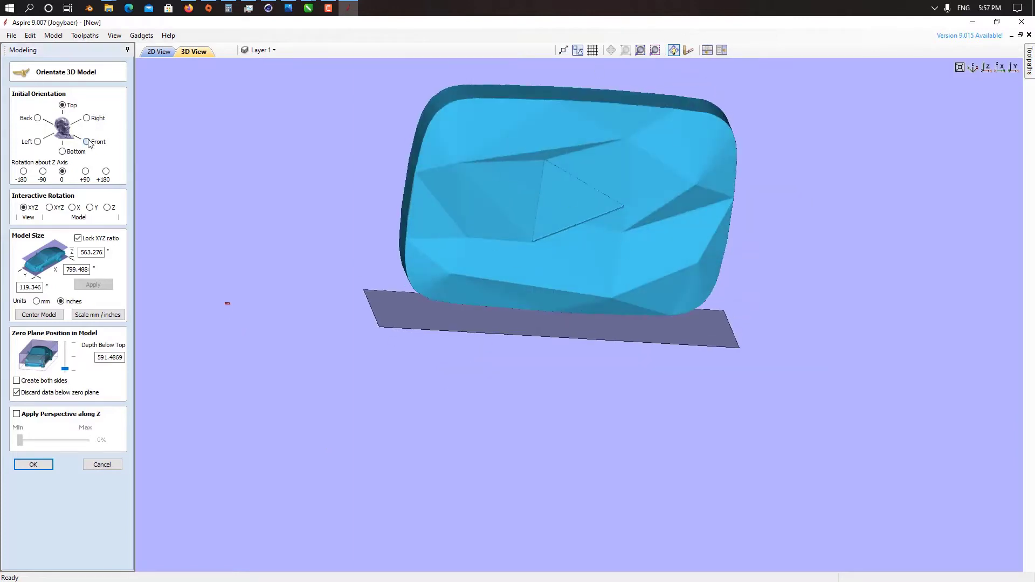
left_click(63, 152)
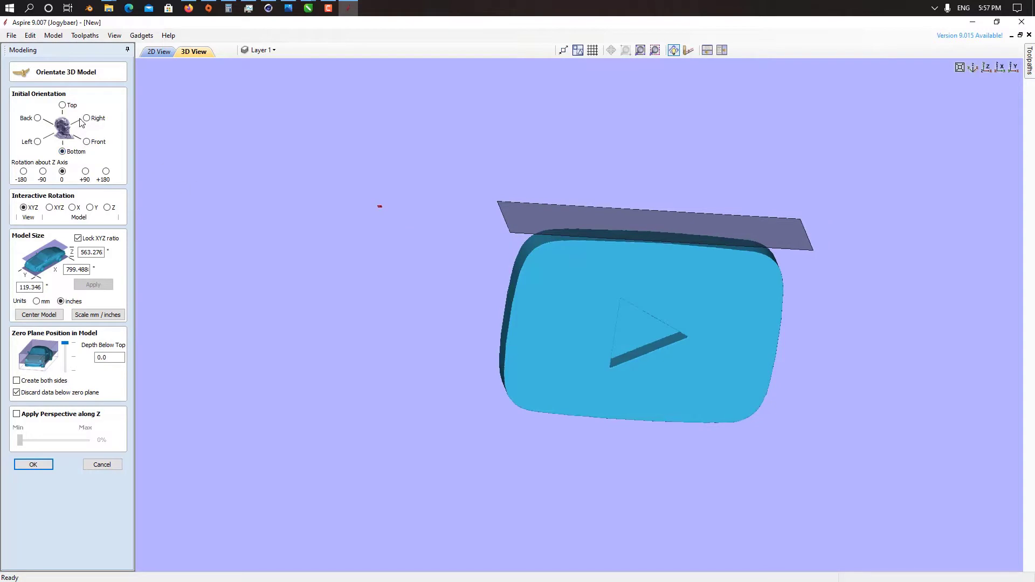
left_click(87, 142)
left_click_drag(533, 306, 510, 337)
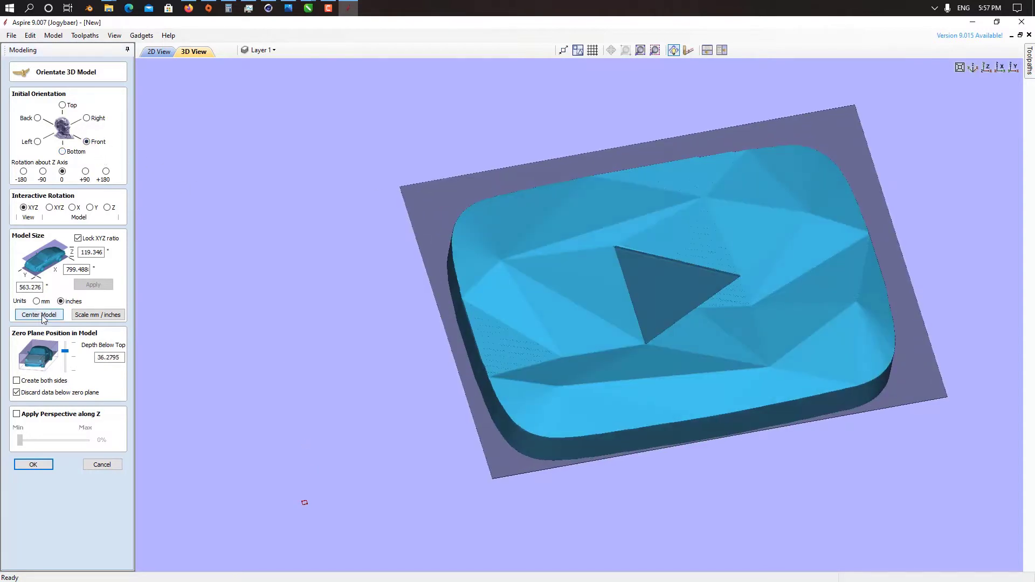
left_click(43, 315)
Step: Lower the zero plane to the model's base, scale it proportionally to a Z height of .75 inches, and accept the import
left_click_drag(65, 351, 64, 371)
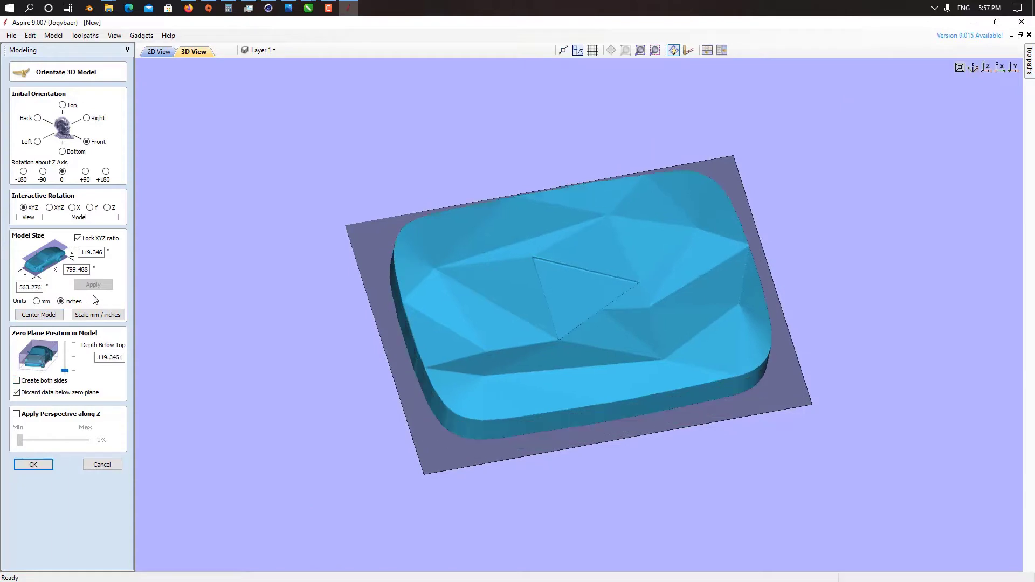
double_click(102, 252)
type(".75")
left_click(100, 286)
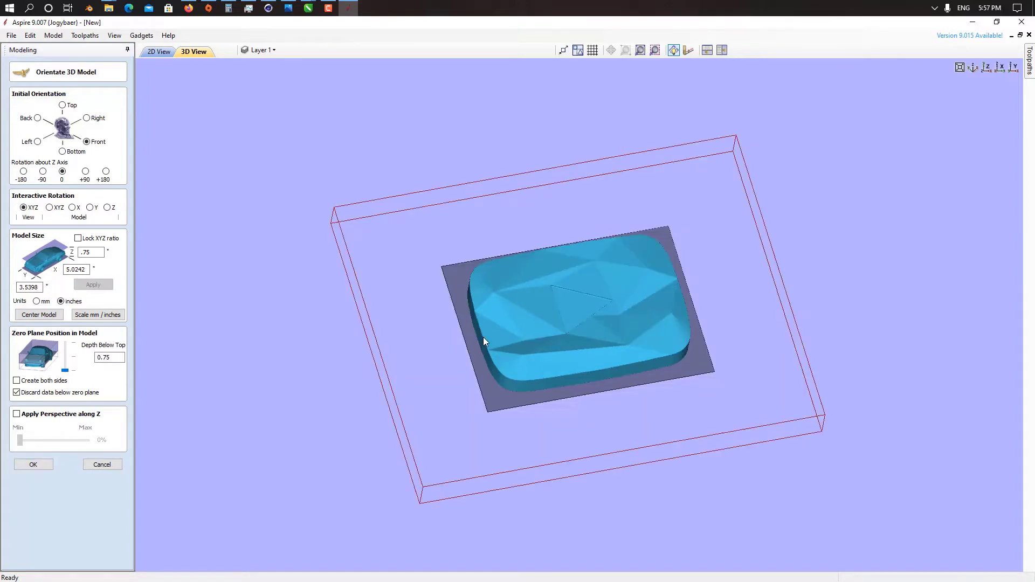
left_click(33, 465)
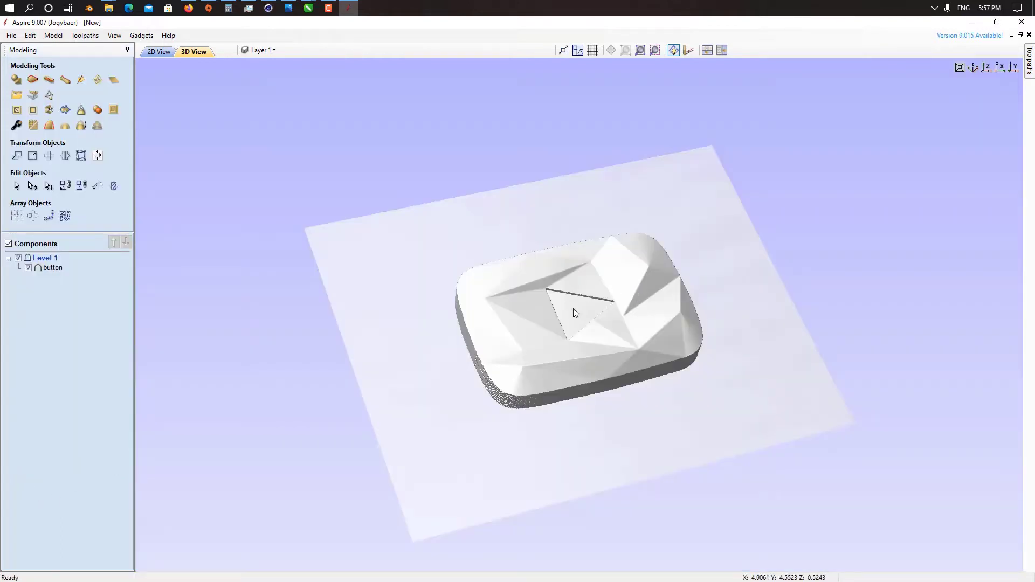
Step: In the 2D view, rotate the button 90 degrees clockwise and move it into the lower-left corner of the job area
left_click(156, 54)
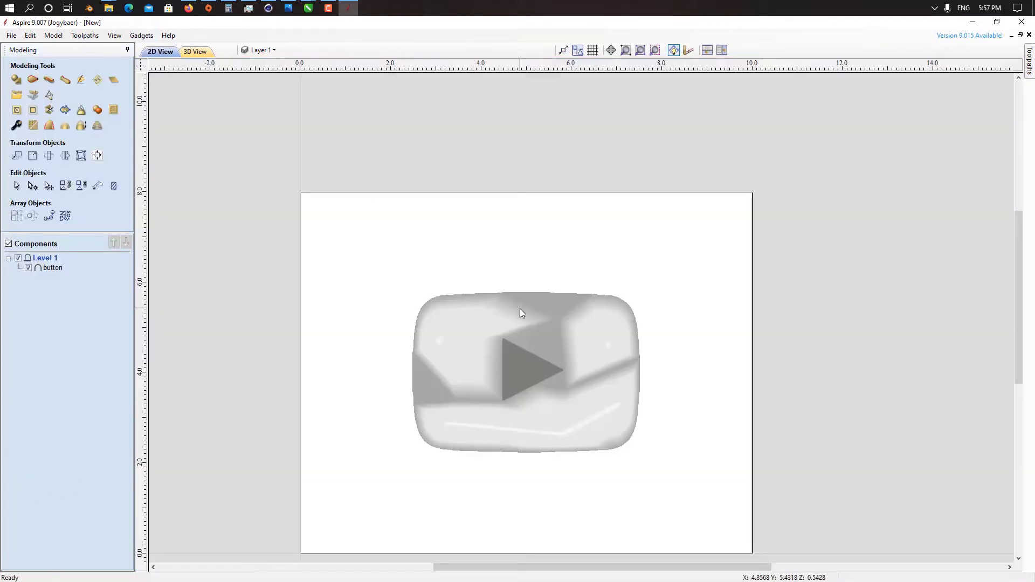
left_click(520, 309)
middle_click_drag(530, 385, 595, 238)
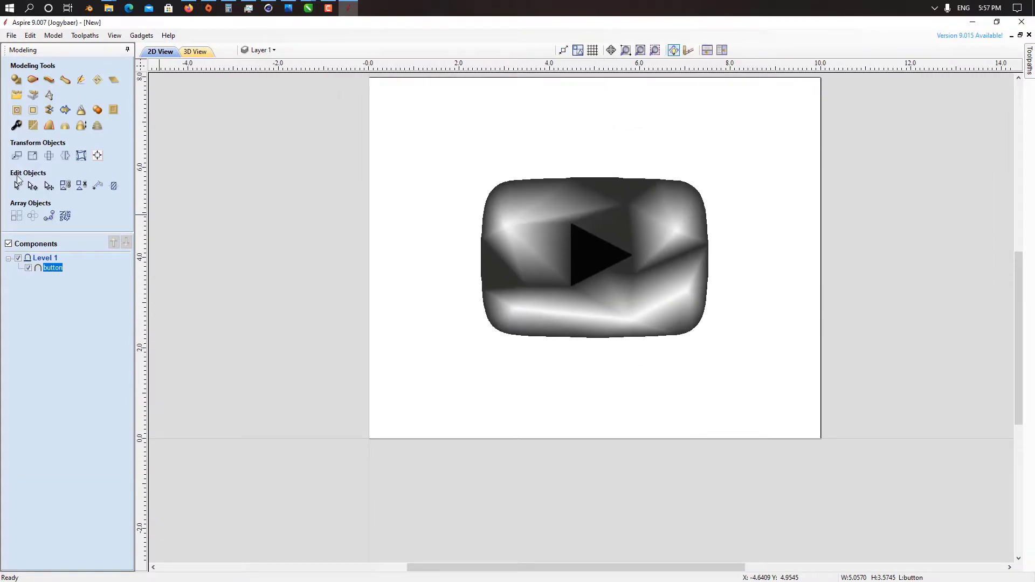
left_click(48, 187)
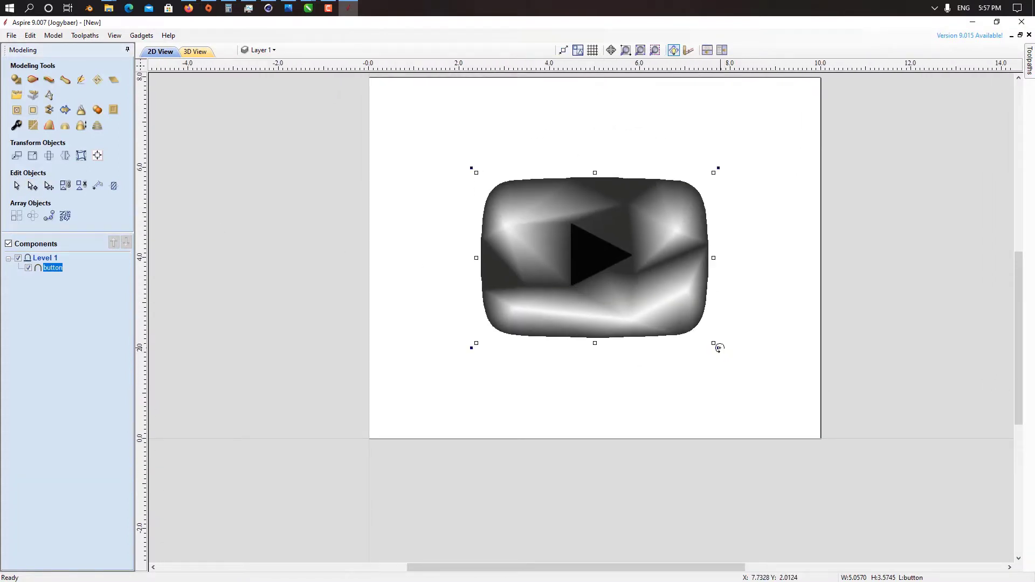
left_click_drag(717, 347, 514, 368)
left_click(658, 297)
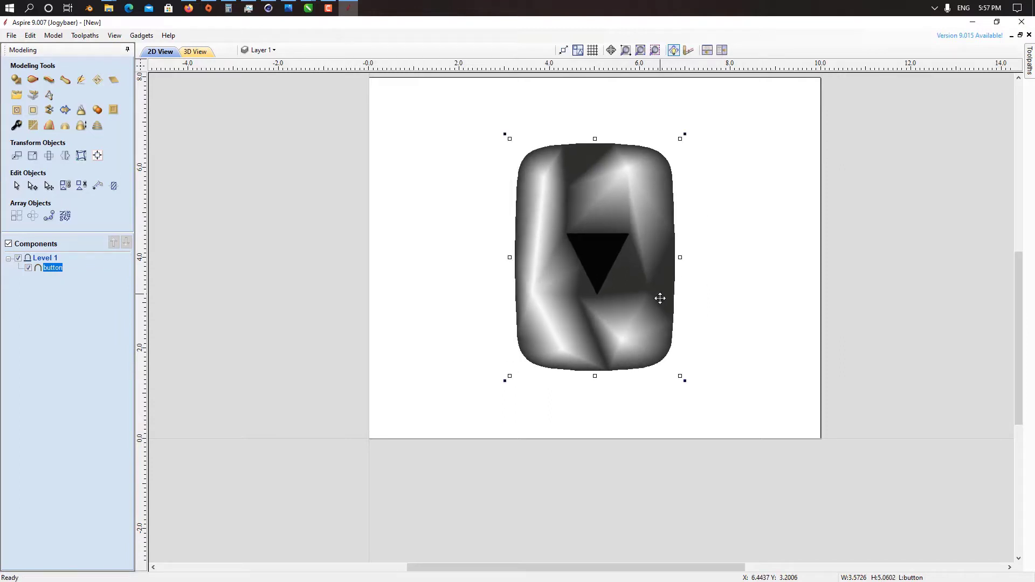
left_click_drag(643, 317, 499, 384)
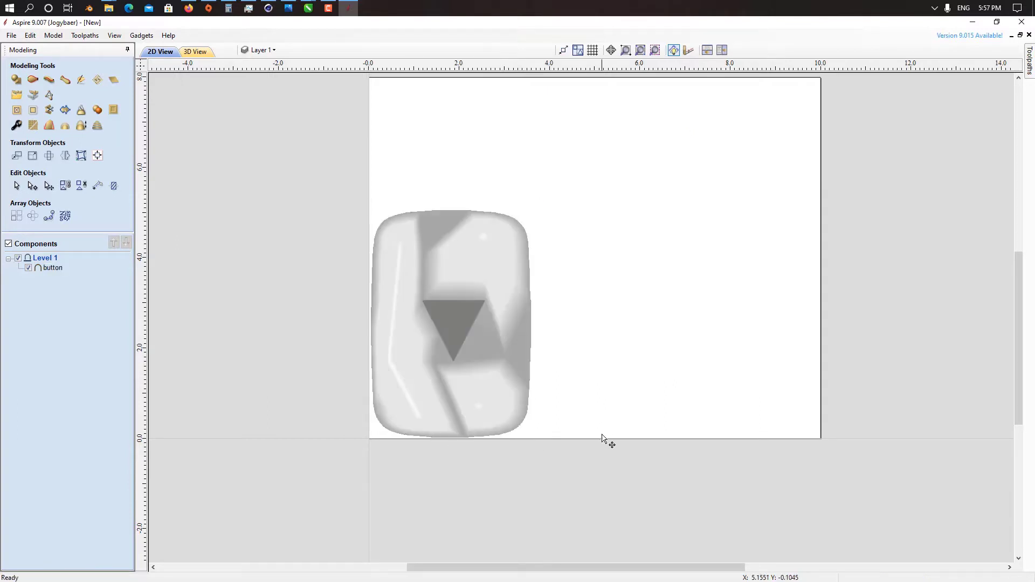
Step: Start a 3D rough machining toolpath for the button and accept the material setup with 0.75 inch thickness
left_click(195, 51)
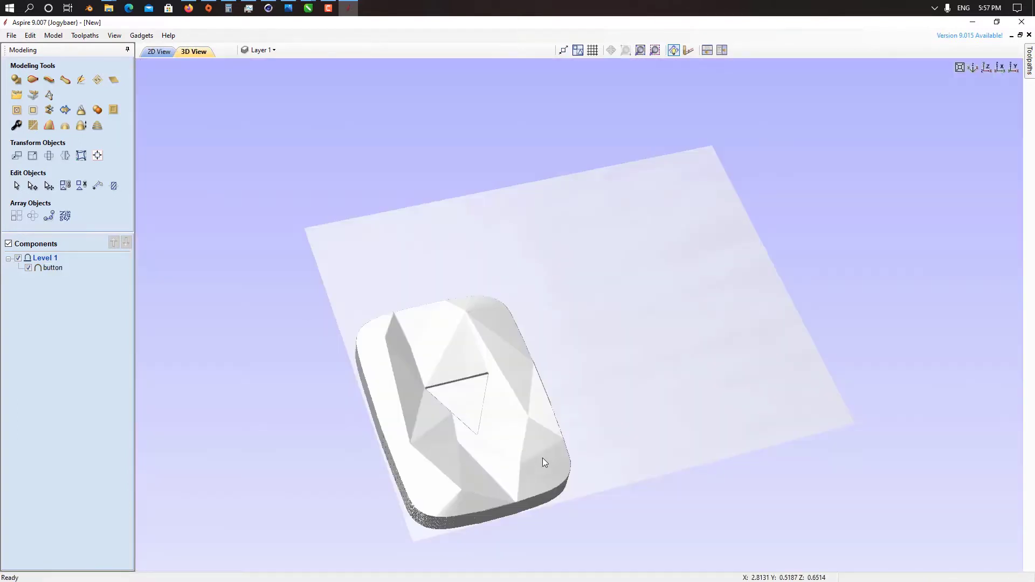
left_click_drag(542, 459, 655, 385)
mouse_move(1028, 65)
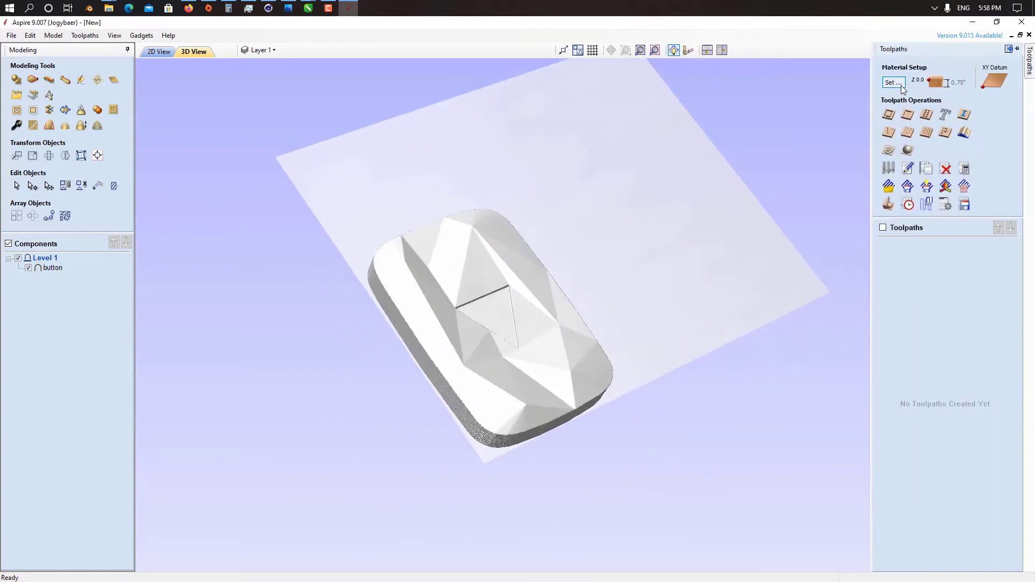
left_click(888, 151)
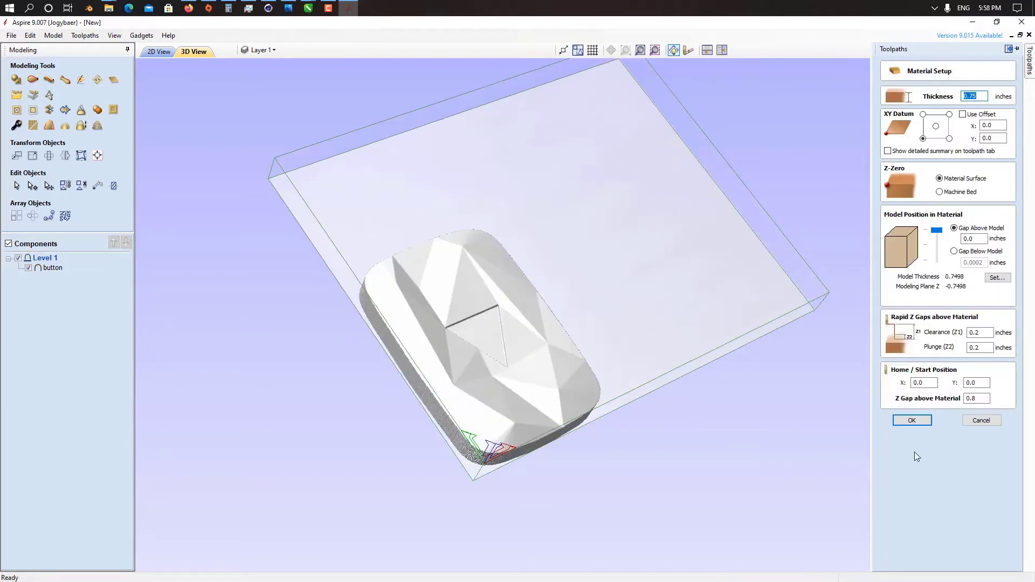
left_click(915, 420)
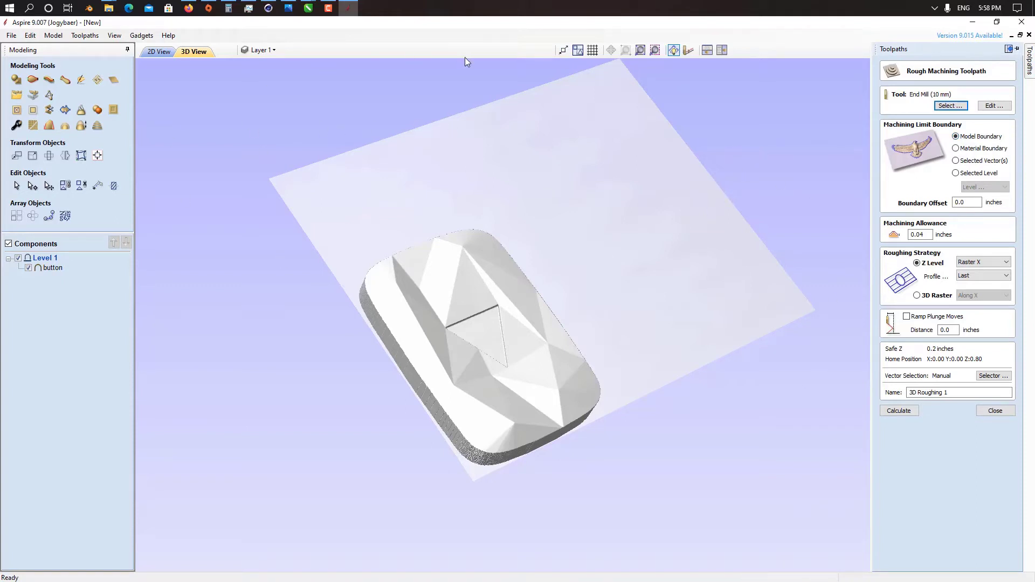
Step: Limit the rough machining boundary to the selected level, Level 1
left_click(978, 173)
left_click(984, 184)
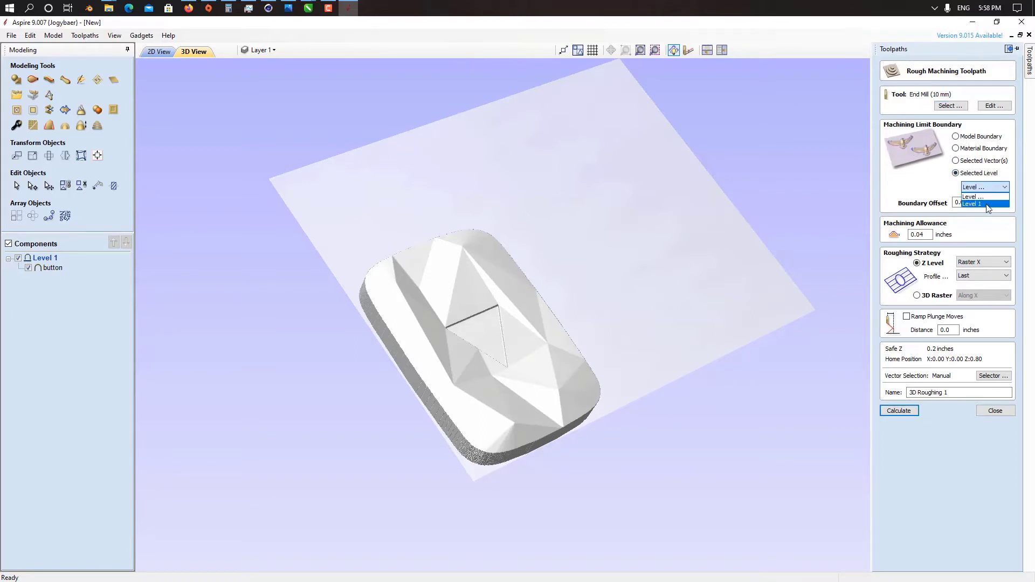
left_click(985, 203)
Step: Choose the metric End Mill (6 mm) as the roughing tool
left_click(958, 106)
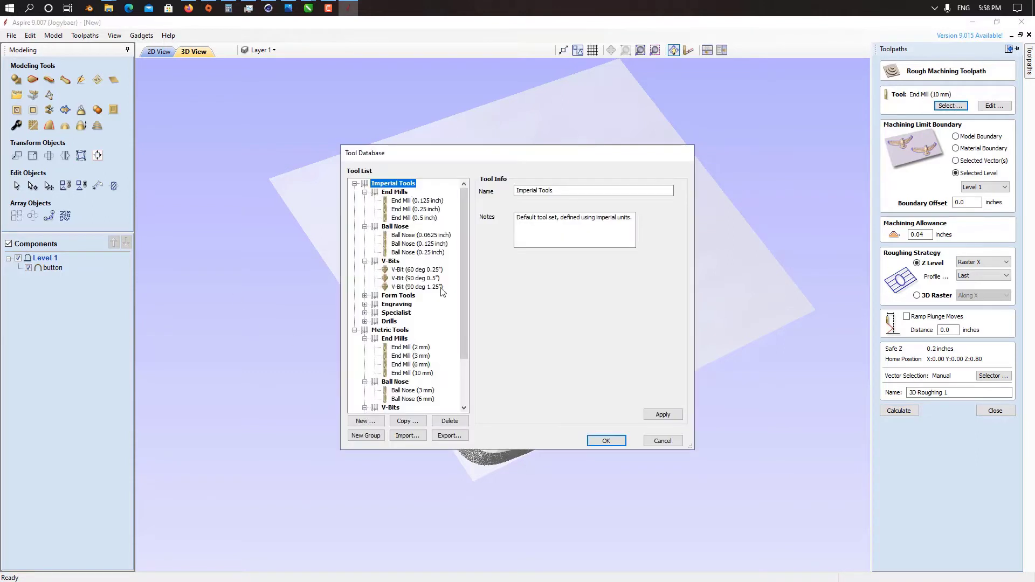
left_click_drag(465, 310, 461, 343)
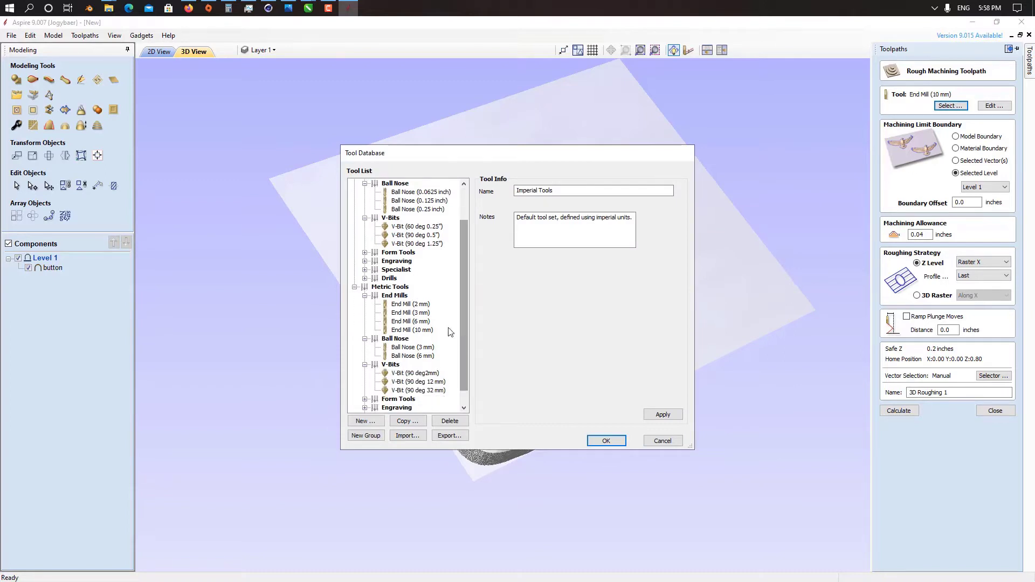
double_click(419, 322)
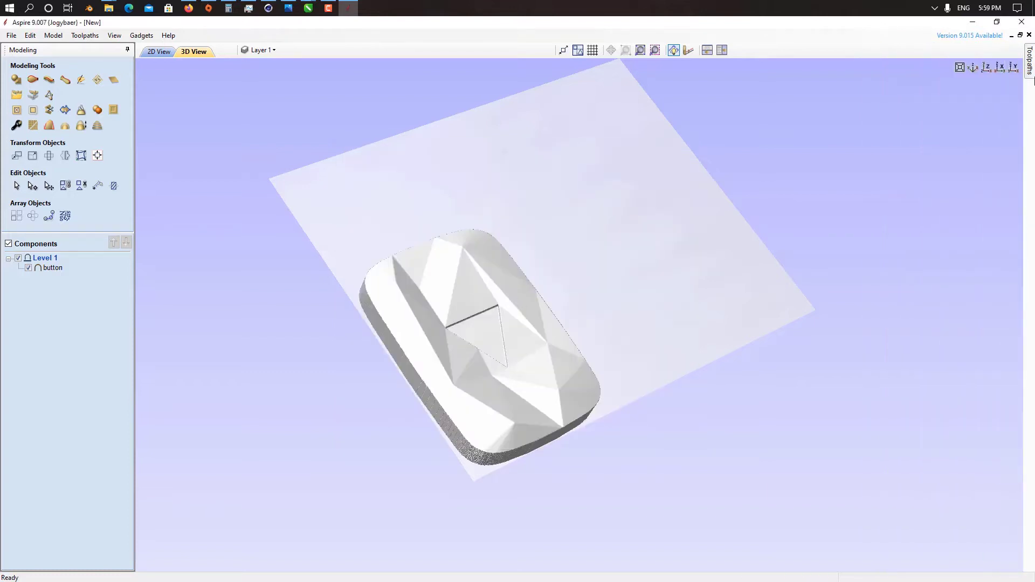
Step: Edit the 6 mm end mill to use a feed rate of 20 mm/sec and a plunge rate of 5 mm/sec
mouse_move(1031, 80)
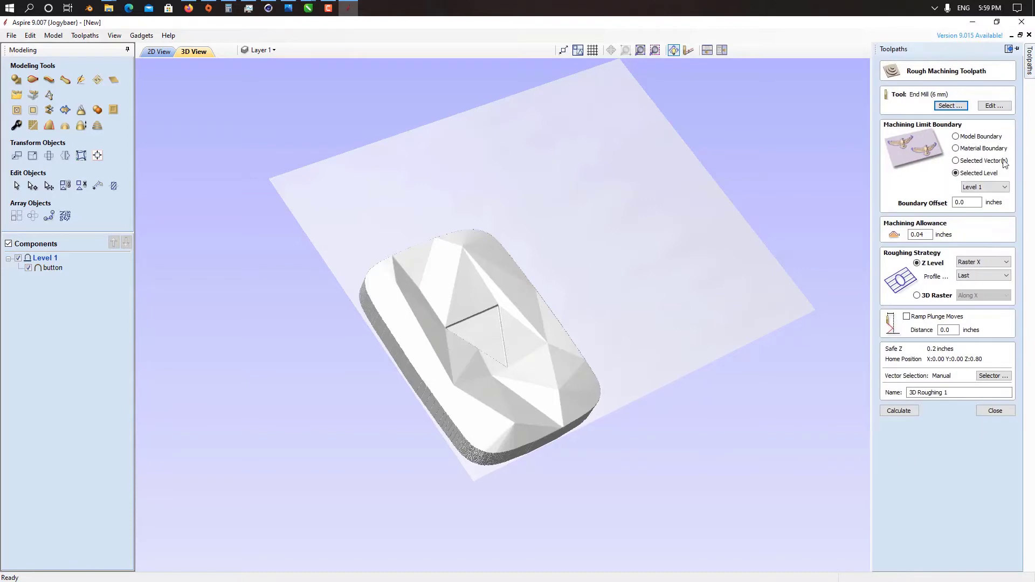
left_click(990, 106)
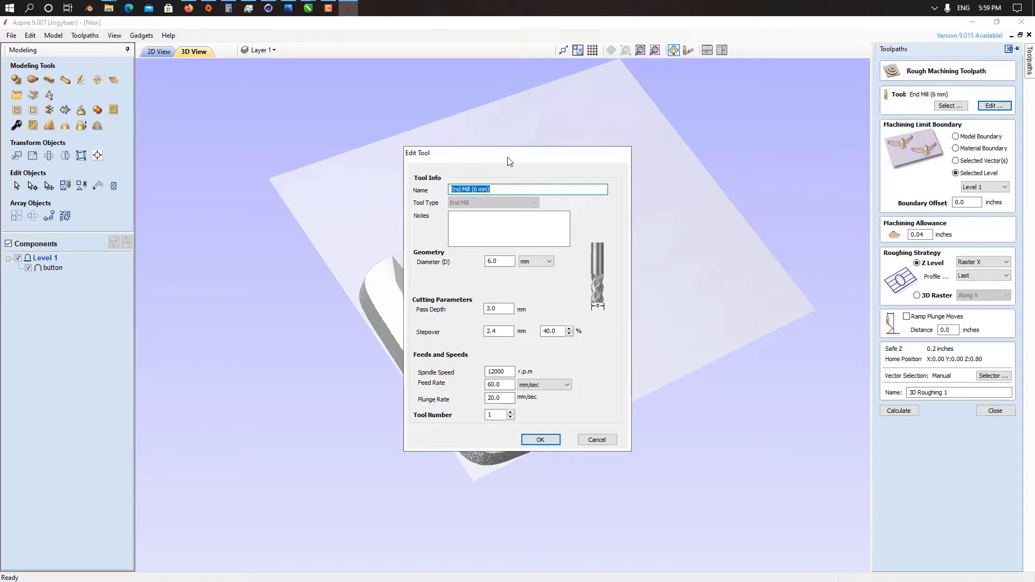
left_click_drag(536, 152, 770, 143)
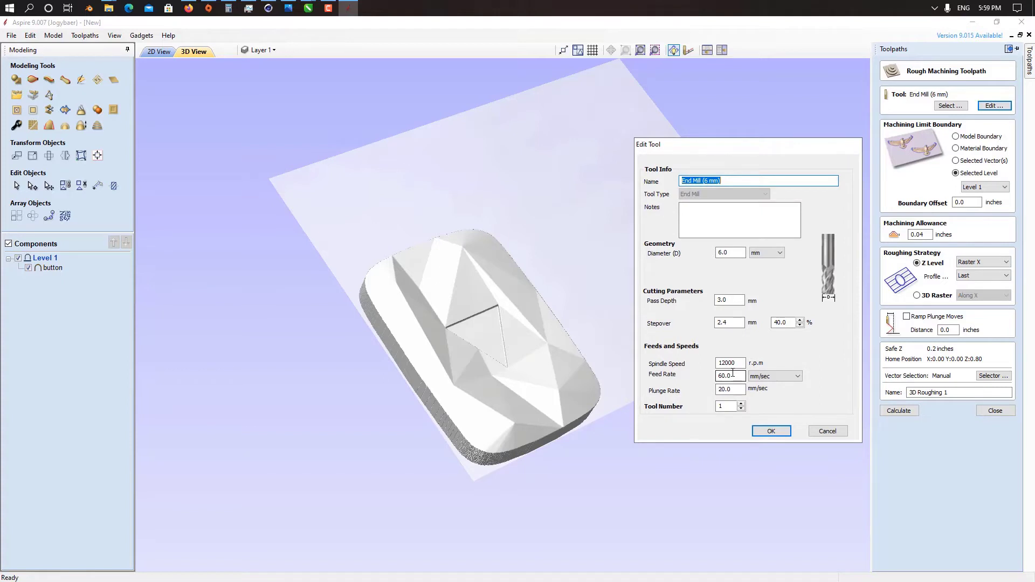
left_click_drag(728, 375, 716, 376)
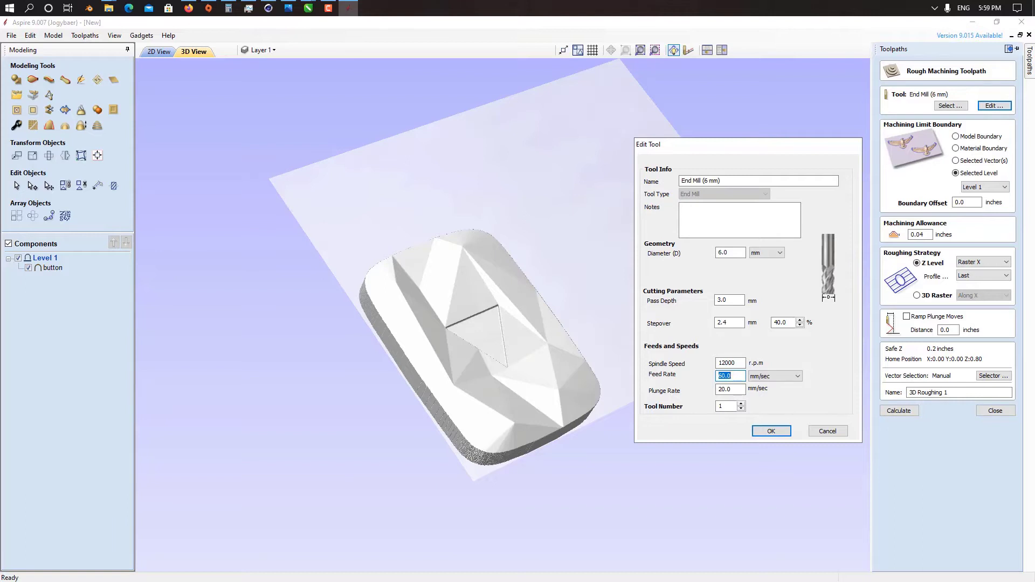
type("20")
key("Tab")
type("1")
key("shift+Tab")
key("shift+Tab")
key("shift+Tab")
key("shift+Tab")
key("Tab")
key("Tab")
key("Tab")
Step: Set the end mill's pass depth to 1 mm and stepover to 1 mm, and accept the tool settings
left_click(727, 299)
double_click(727, 300)
type("1")
double_click(734, 323)
type("2")
left_click(771, 431)
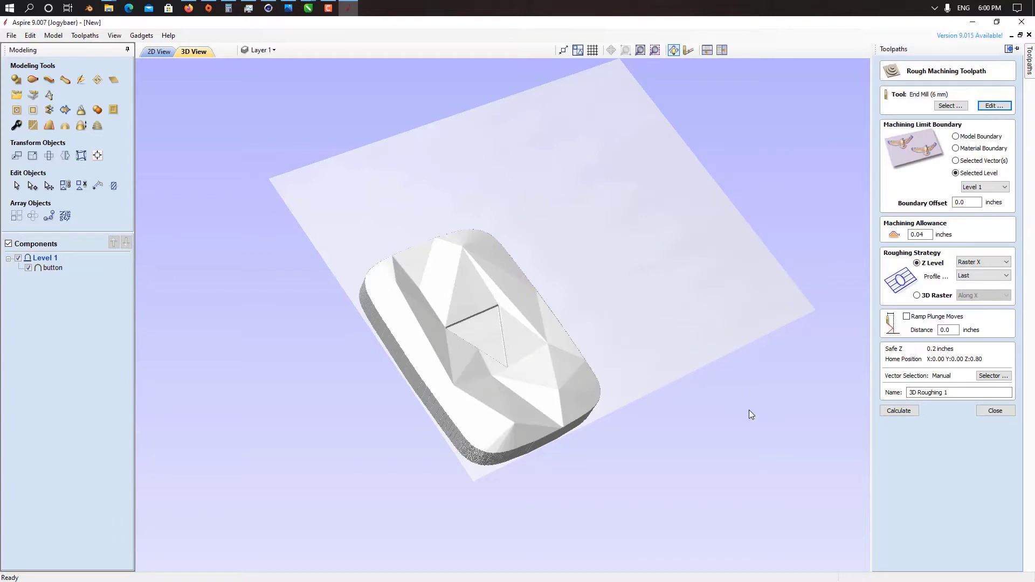
Step: Calculate the 3D Roughing 1 toolpath and inspect its passes on the material block from several angles
left_click(907, 412)
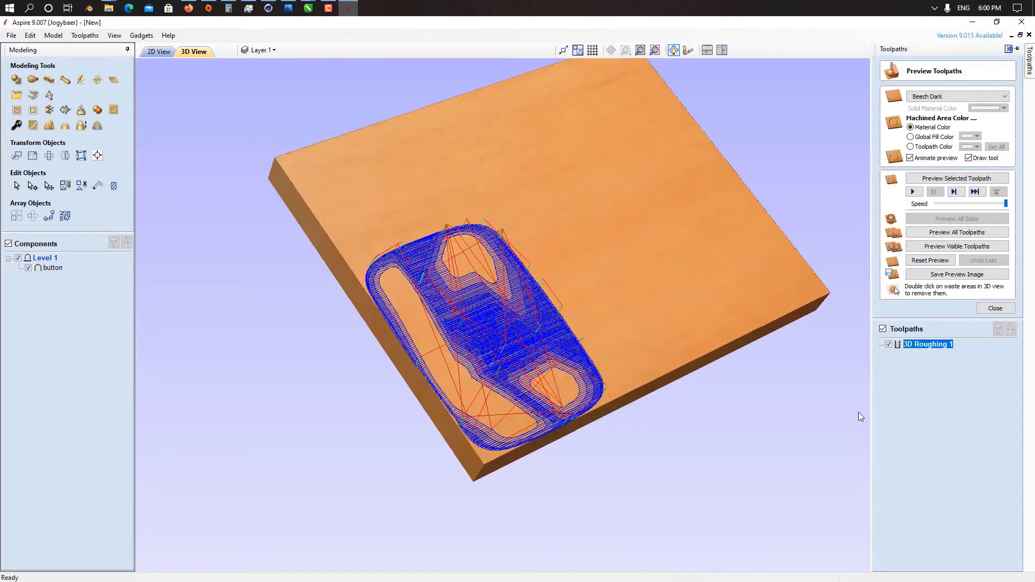
left_click_drag(858, 412, 375, 265)
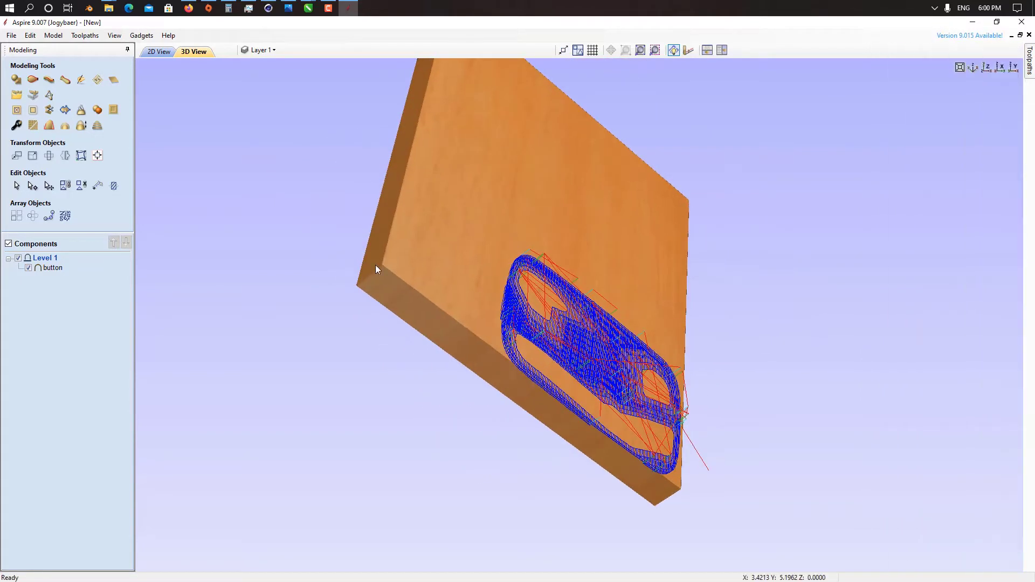
left_click(375, 264)
left_click(516, 330)
left_click_drag(616, 190, 446, 213)
mouse_move(1029, 64)
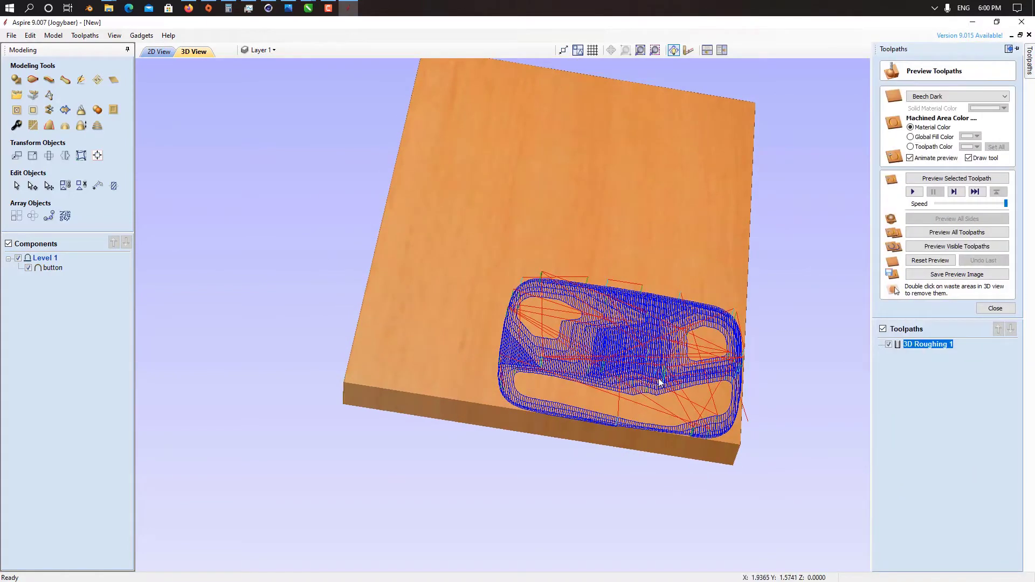
Step: Run the animated preview of the 3D Roughing 1 toolpath and inspect the machined block from several angles
left_click_drag(660, 382, 560, 323)
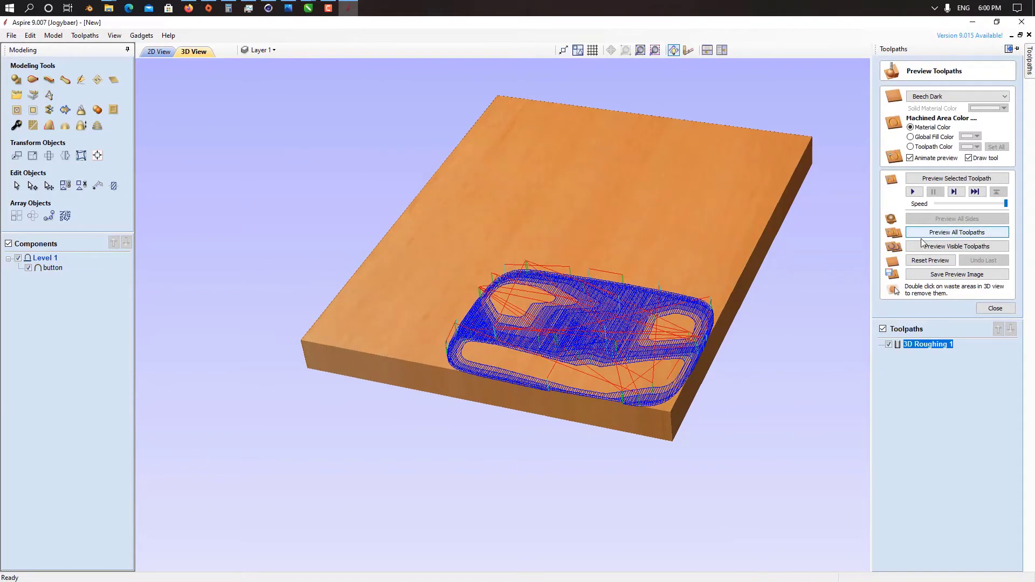
left_click(913, 192)
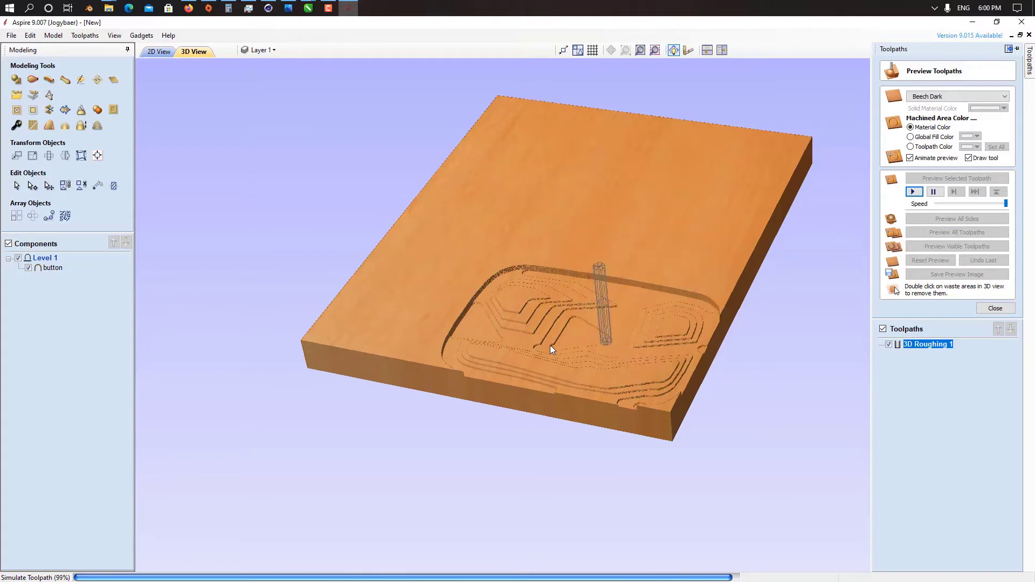
left_click_drag(557, 345, 934, 415)
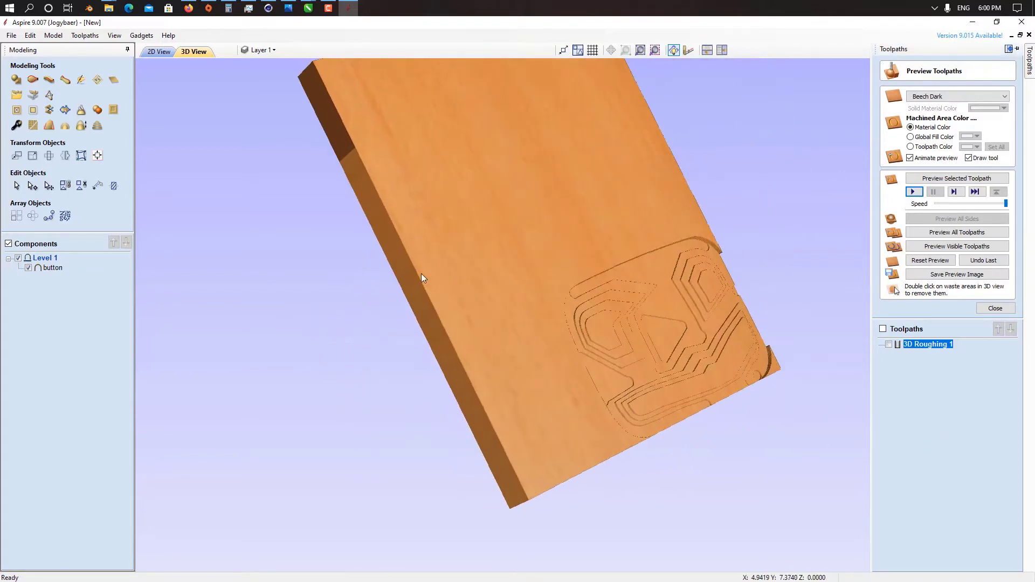
left_click_drag(422, 273, 502, 276)
left_click_drag(729, 308, 491, 128)
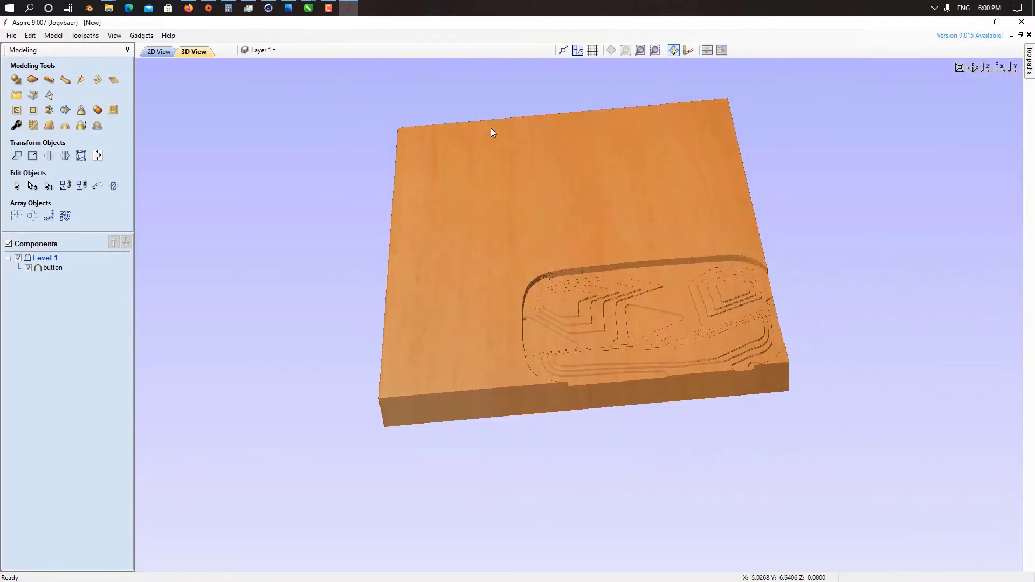
mouse_move(1030, 81)
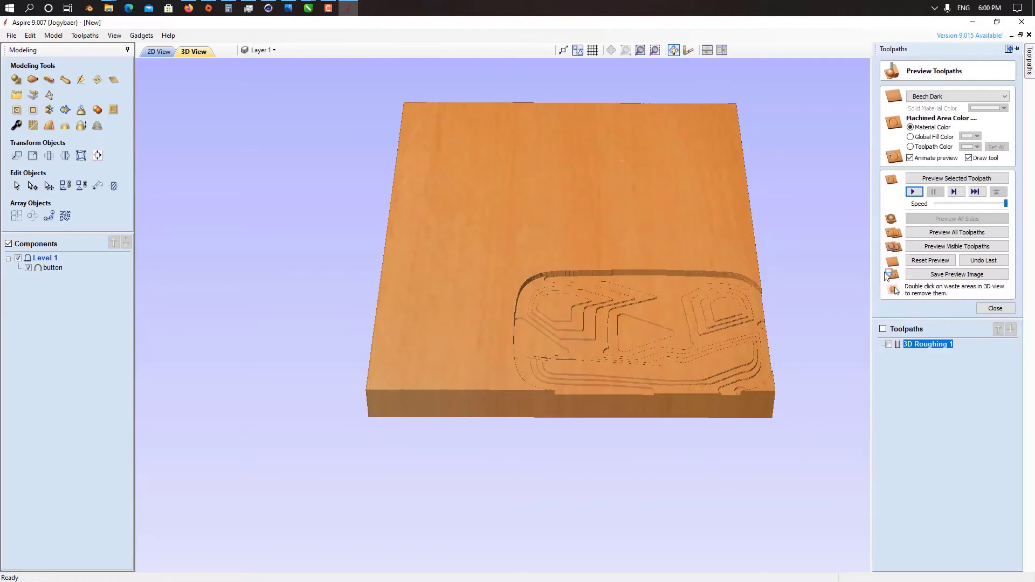
left_click(998, 305)
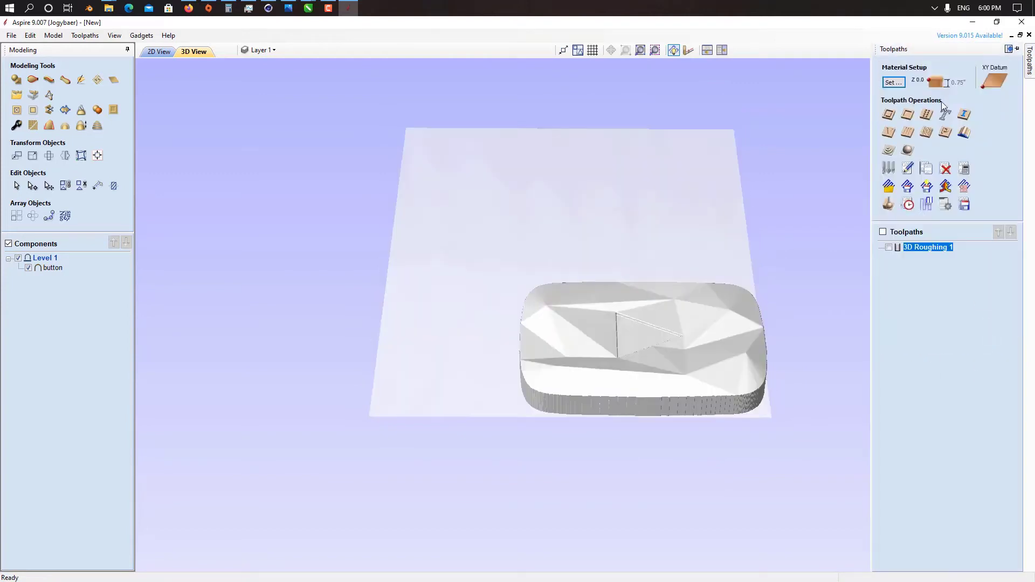
Step: Start a 3D finish toolpath with the Ball Nose (3 mm) tool, reviewing and accepting its cutting settings
left_click(908, 151)
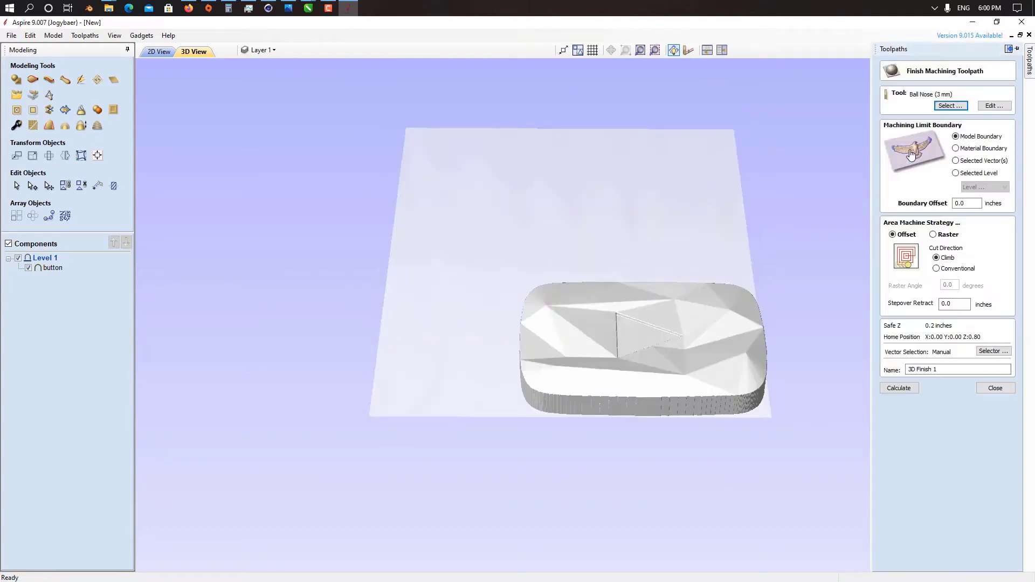
left_click(954, 106)
left_click(659, 442)
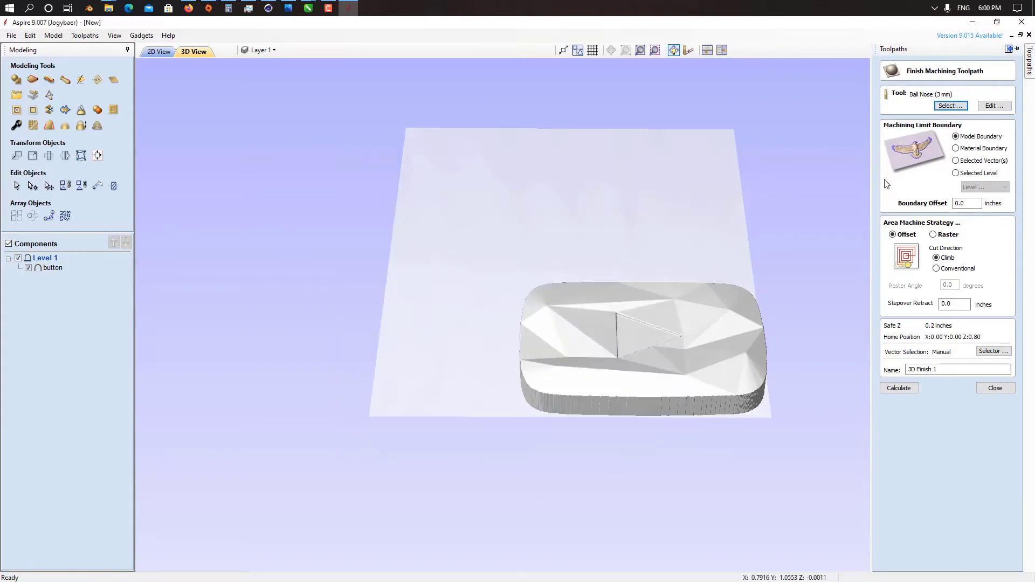
left_click(998, 107)
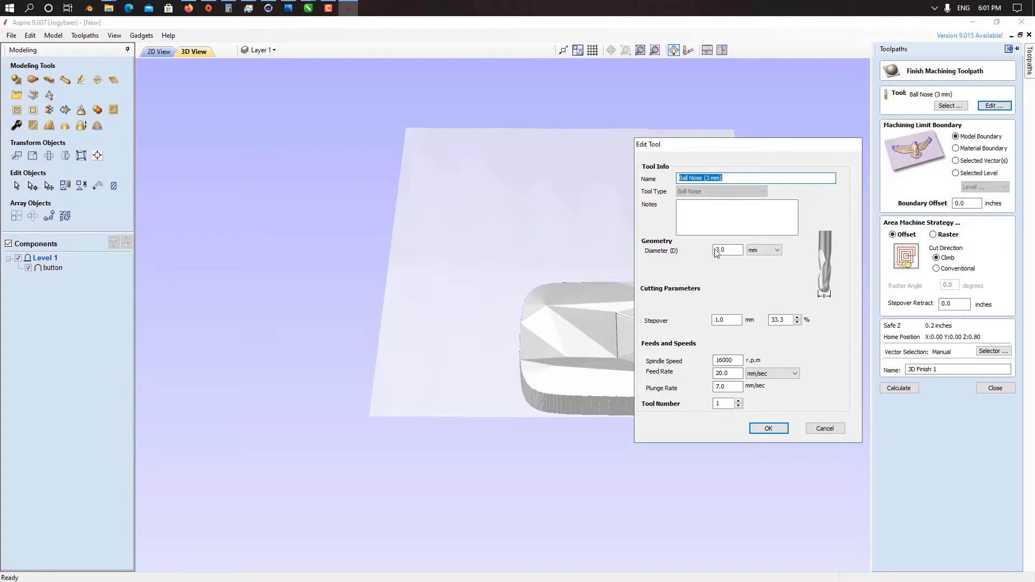
left_click(769, 428)
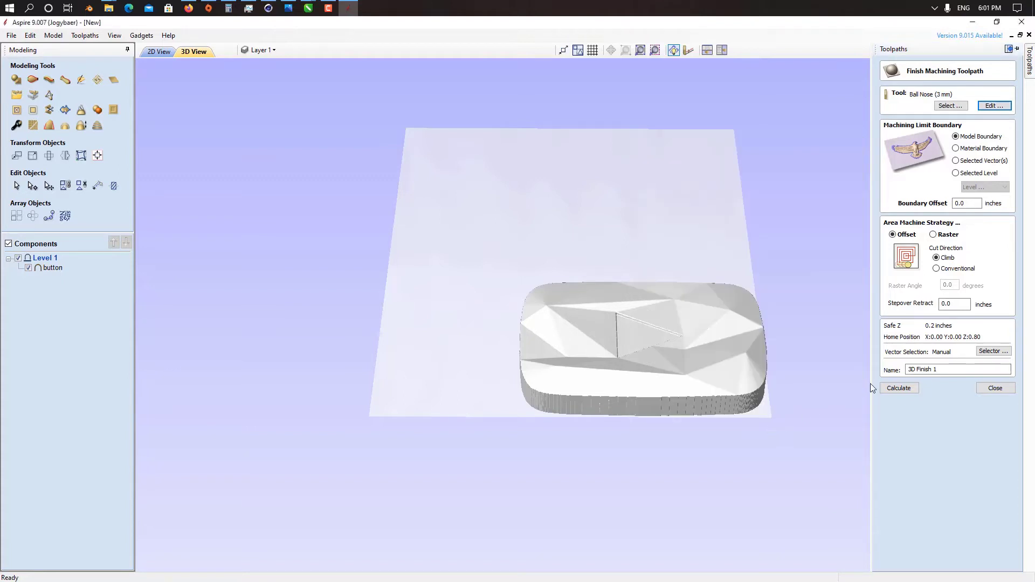
Step: Calculate the 3D Finish 1 toolpath with its machining limit boundary set to Level 1, and preview it
left_click(977, 173)
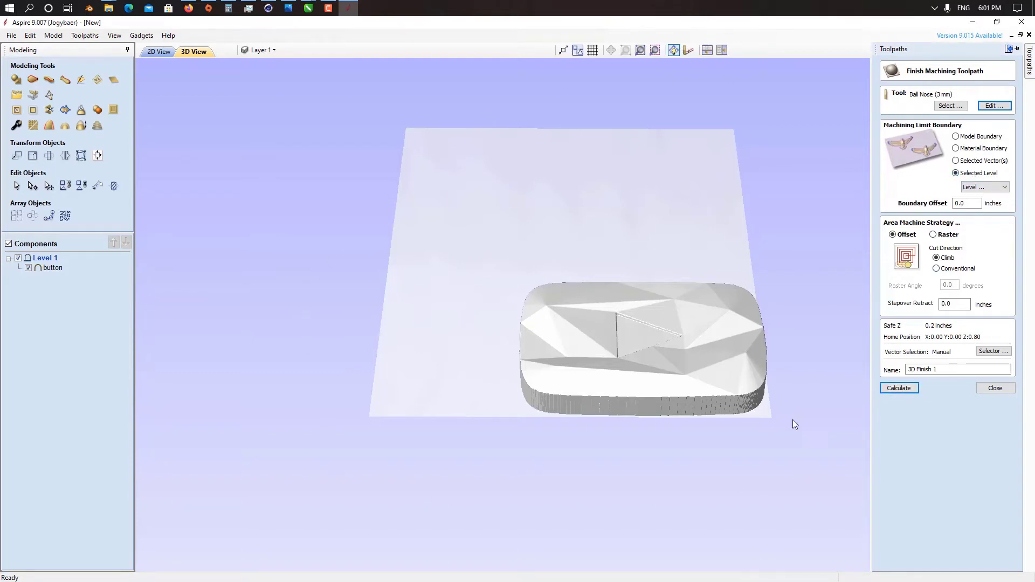
left_click(985, 187)
left_click(984, 207)
left_click(904, 387)
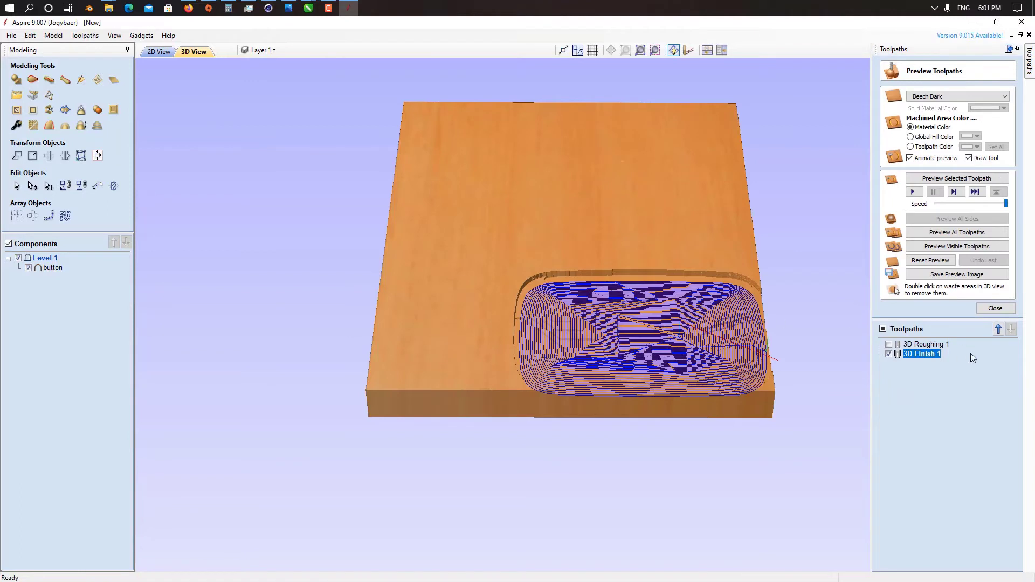
left_click(912, 193)
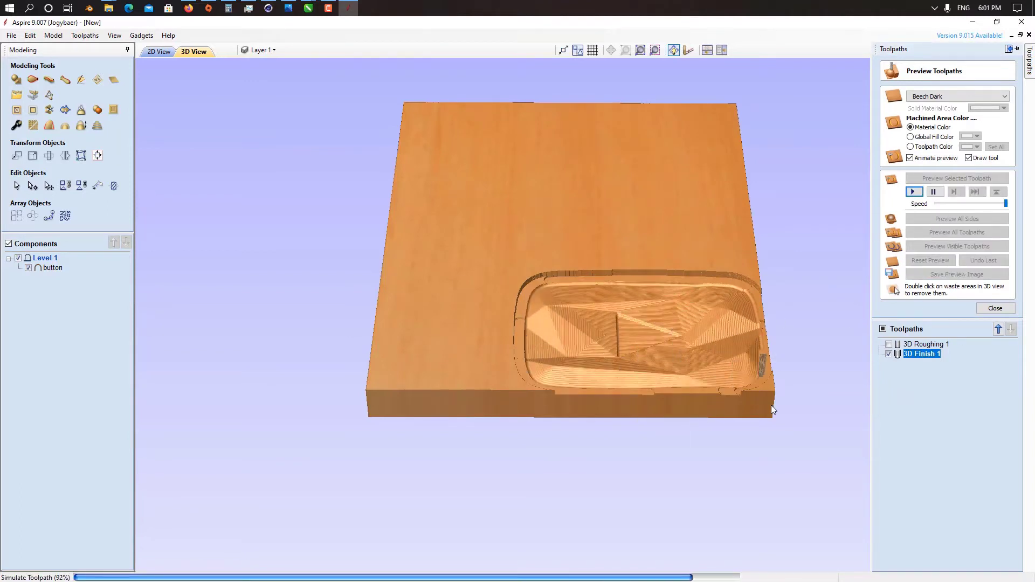
Step: Reduce the 3 mm ball nose's stepover in 3D Finish 1 to 16.7% of its diameter and recalculate the toolpath
double_click(911, 353)
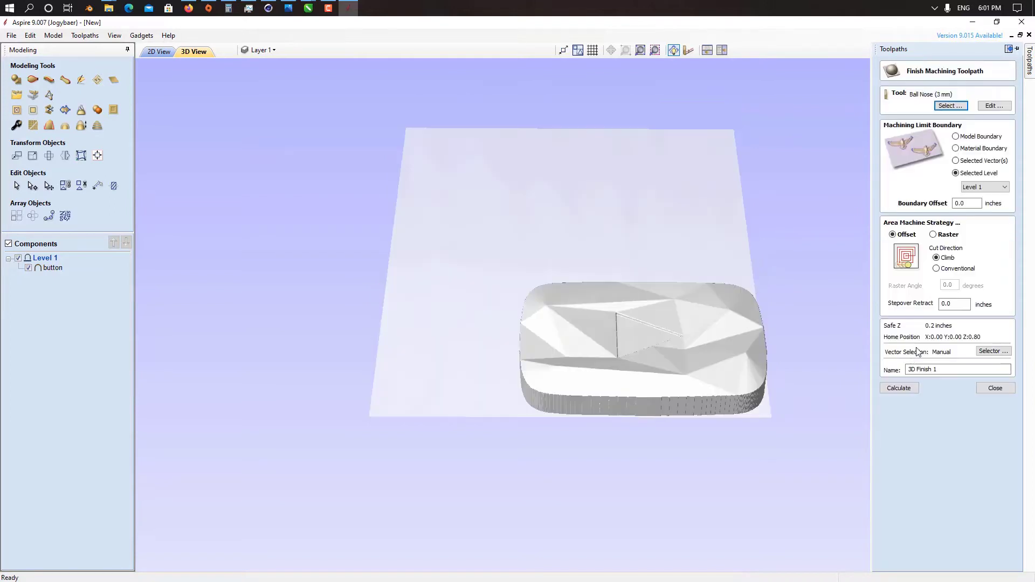
left_click(995, 106)
double_click(713, 321)
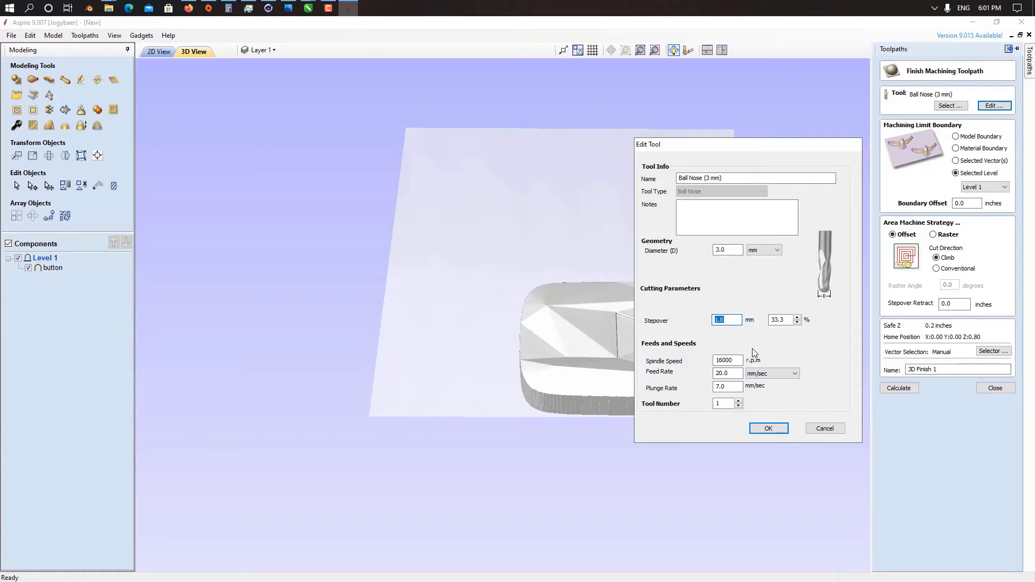
type("0.4")
left_click(769, 428)
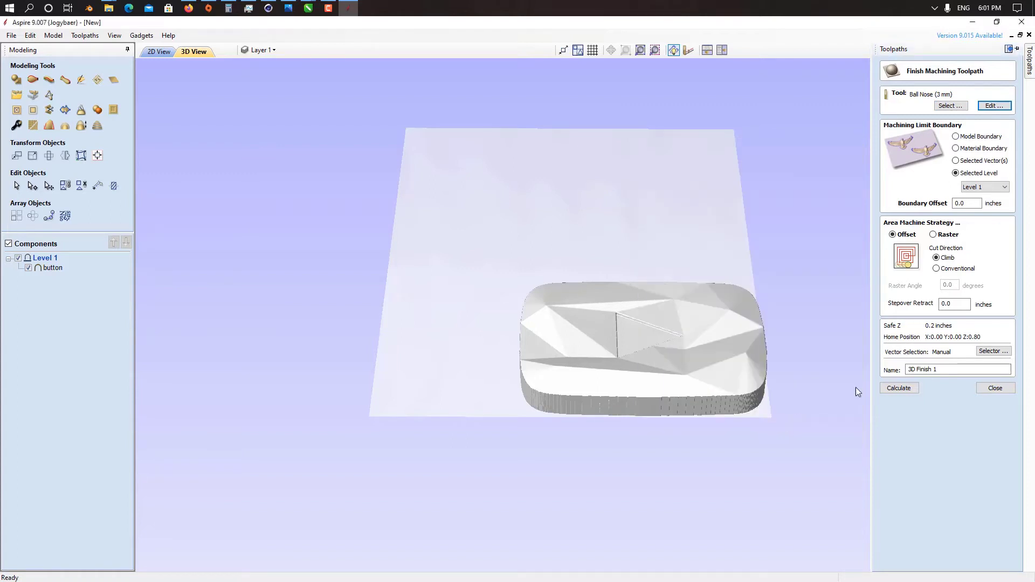
left_click(907, 389)
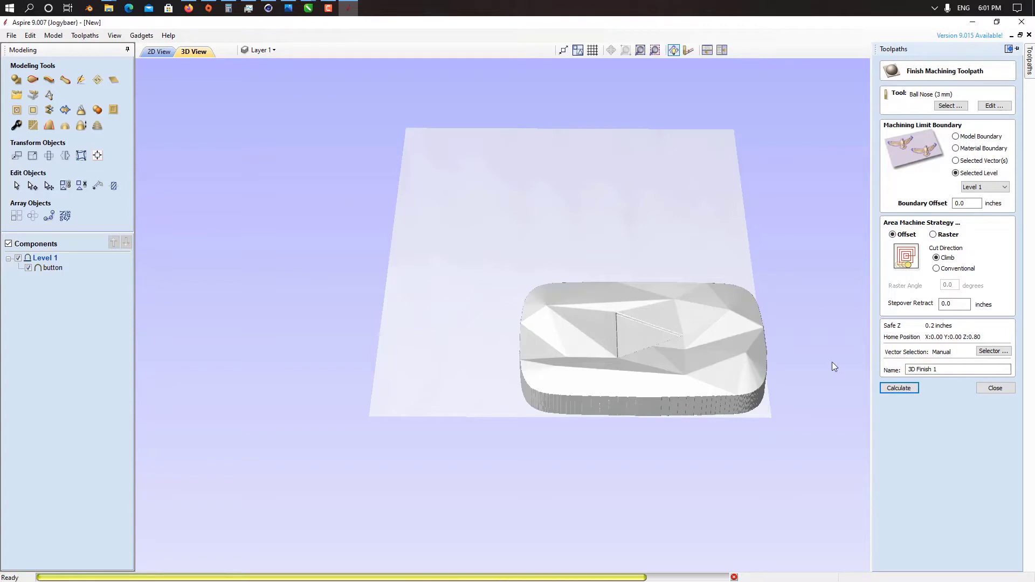
Step: Reset the machining preview, simulate 3D Finish 1 on the fresh block, and examine the carved surface up close
left_click(934, 263)
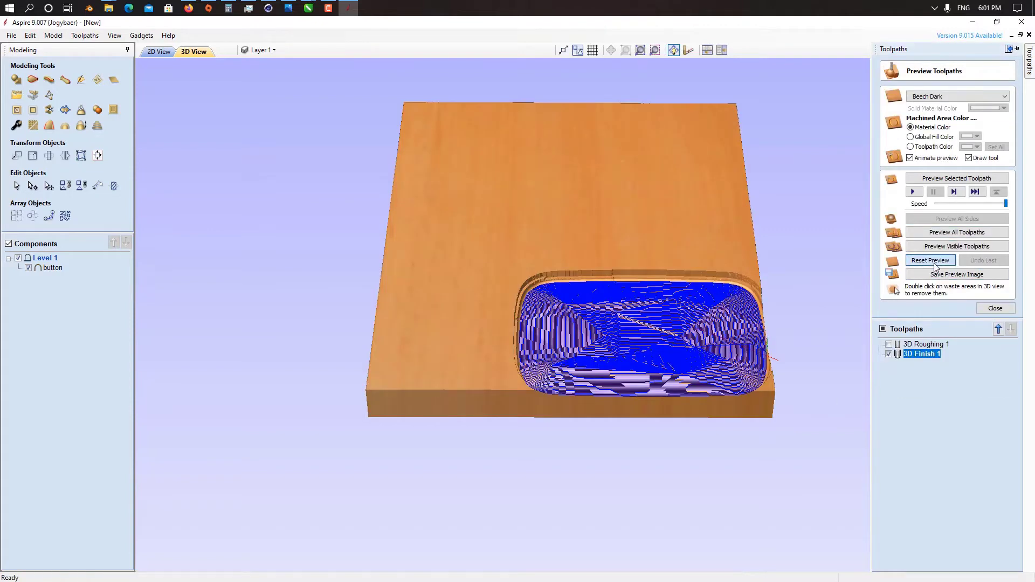
left_click(913, 192)
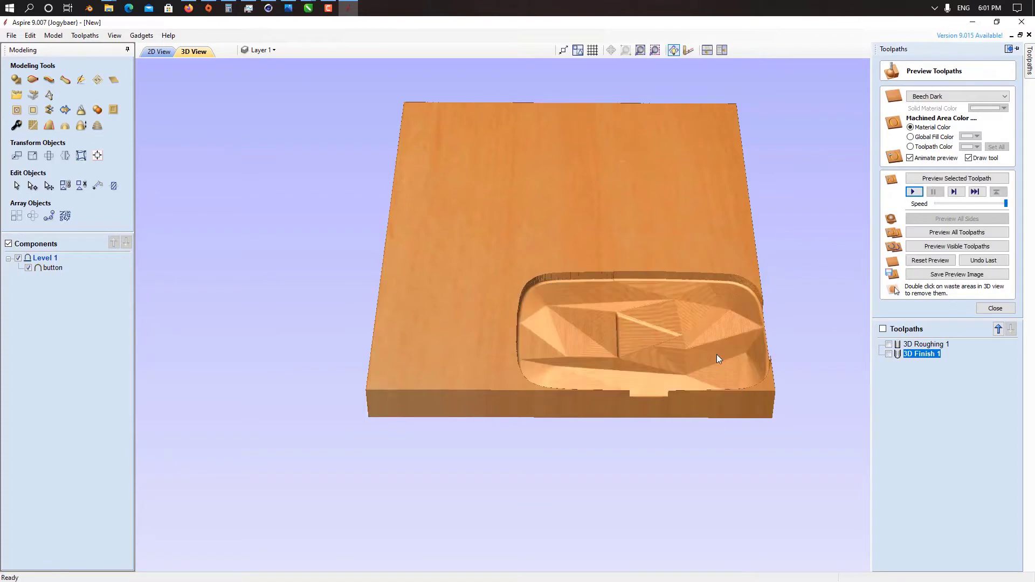
scroll(716, 355, "up", 5)
scroll(617, 357, "up", 3)
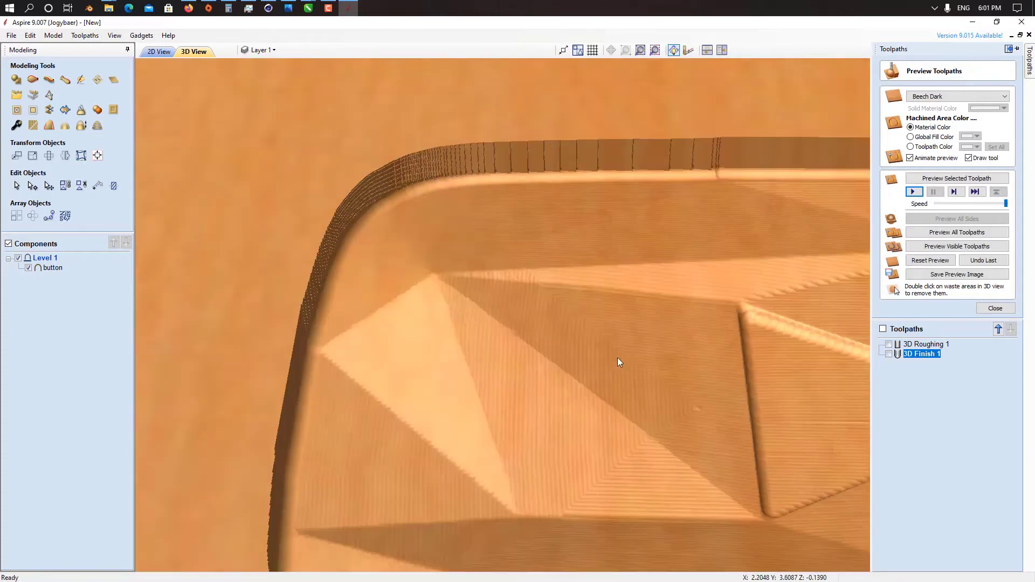
left_click_drag(616, 357, 608, 406)
Step: Set the ball nose diameter in 3D Finish 1 to 2 mm and recalculate the toolpath
double_click(933, 353)
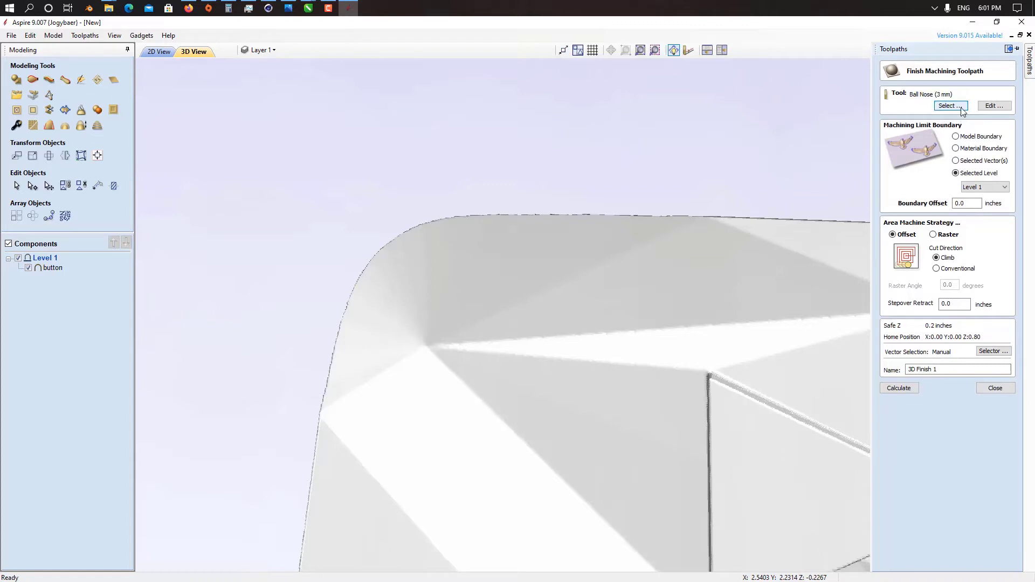
left_click(982, 108)
left_click(728, 250)
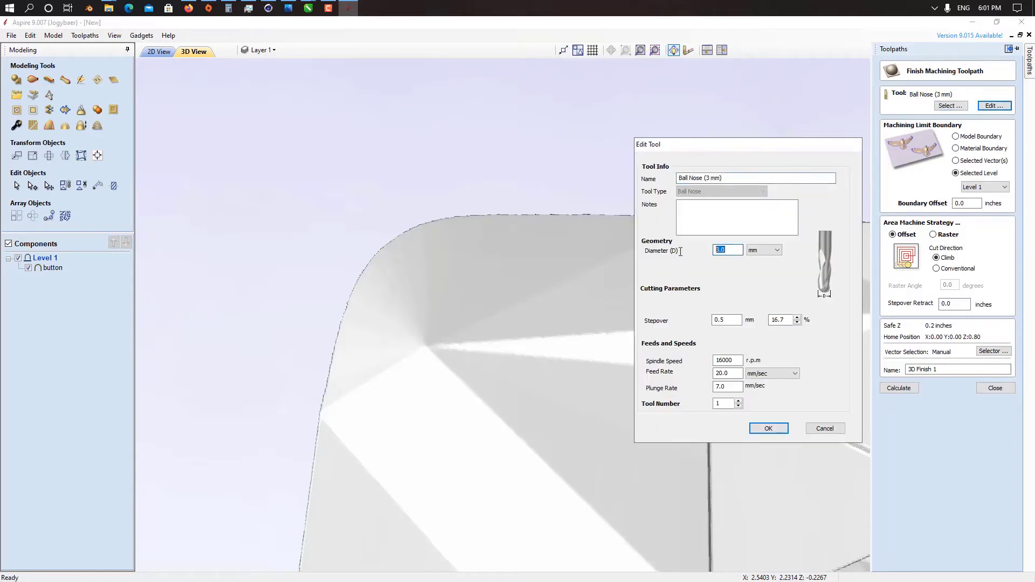
left_click(768, 429)
left_click(882, 391)
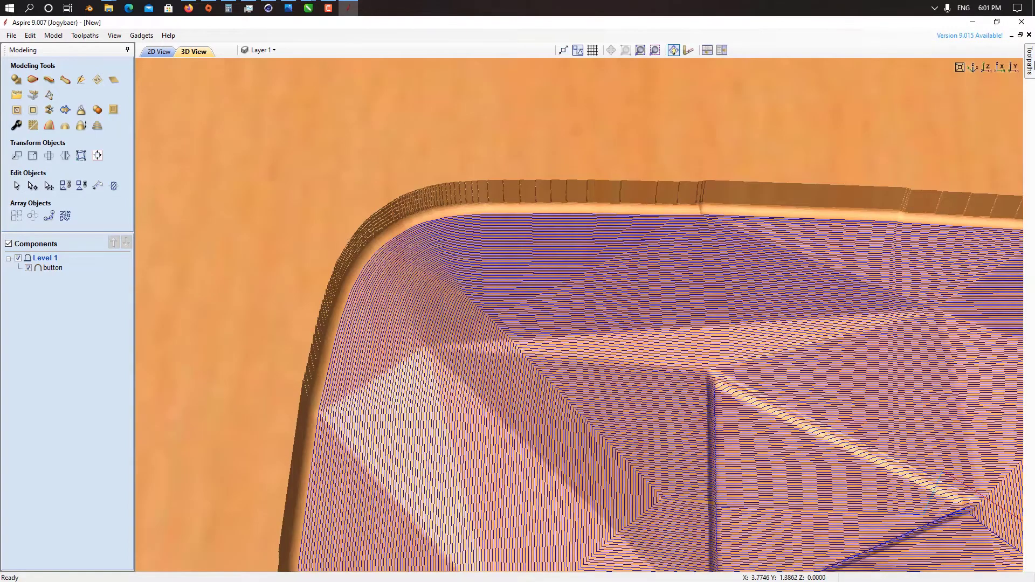
Step: Inspect the recalculated 3D Finish 1 passes up close and simulate them on the block
scroll(669, 321, "down", 3)
scroll(671, 324, "up", 1)
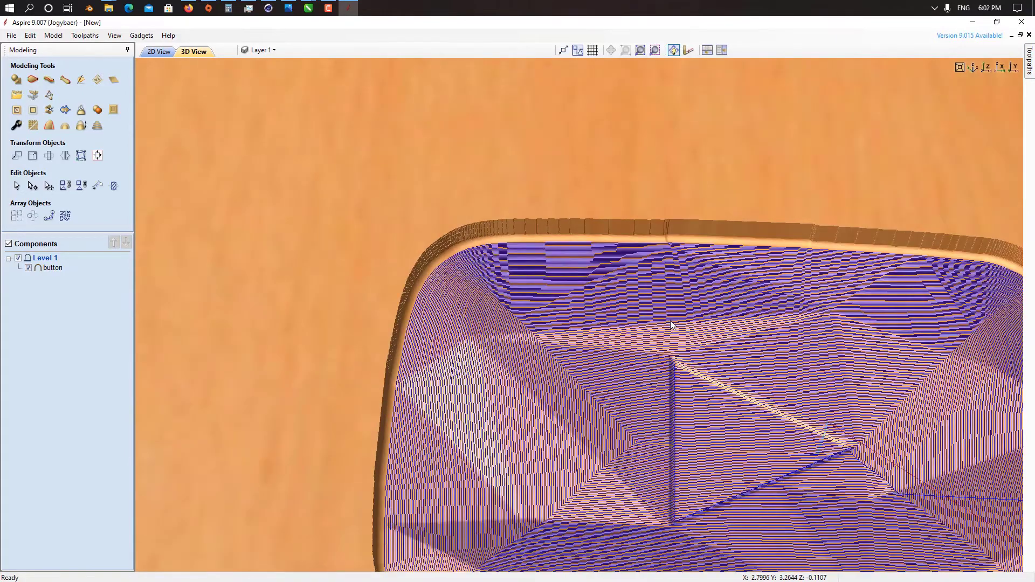
scroll(671, 324, "down", 1)
mouse_move(1029, 80)
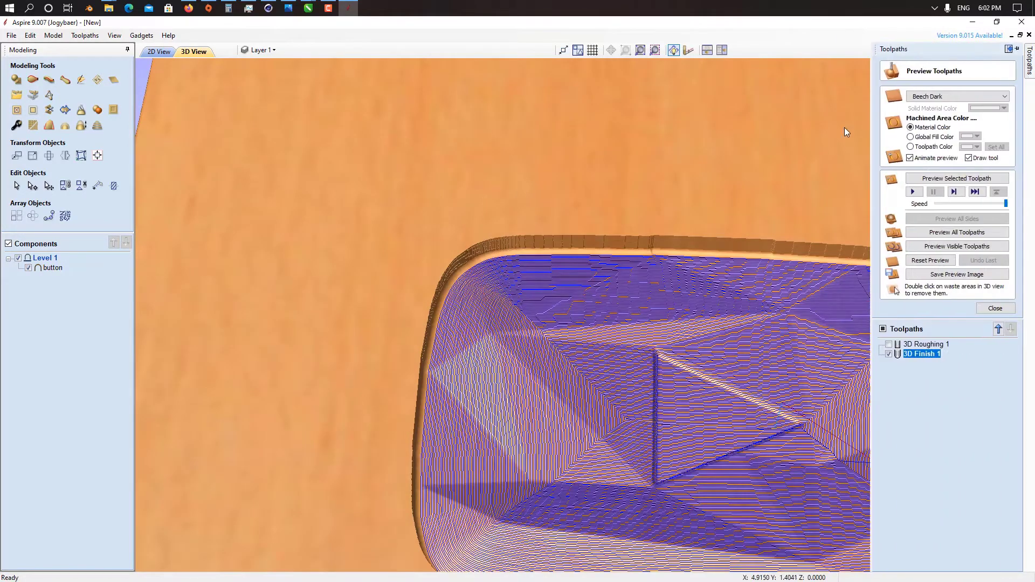
left_click(913, 191)
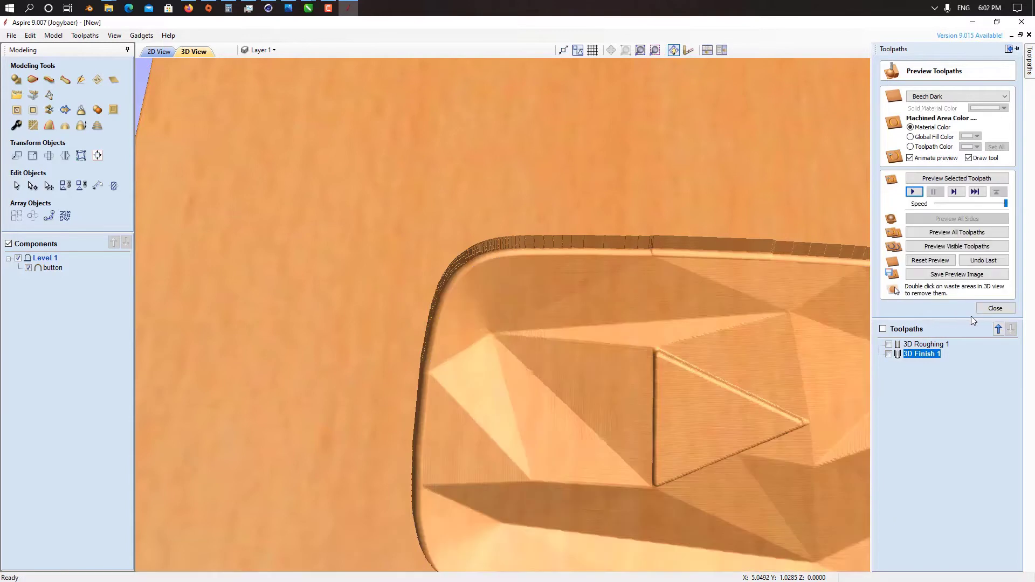
left_click(978, 312)
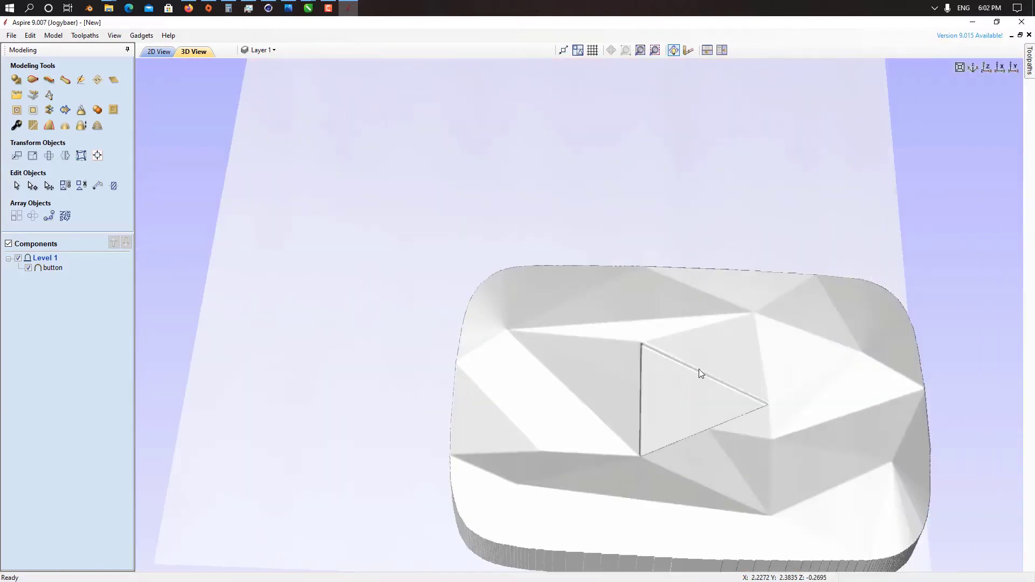
Step: Create a vector boundary around the button component in the 2D view and select the resulting outline
middle_click_drag(675, 348, 623, 323)
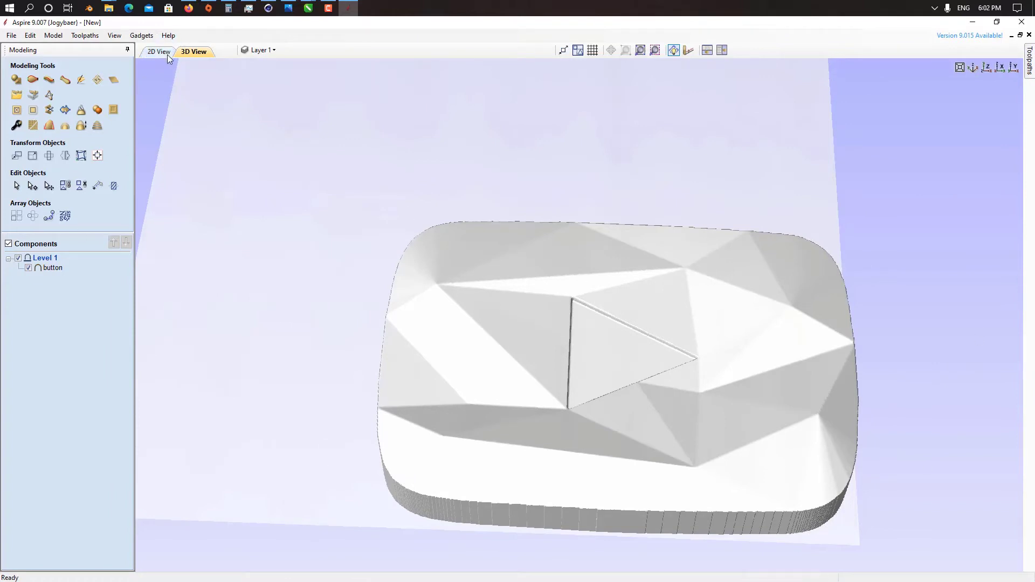
left_click(141, 53)
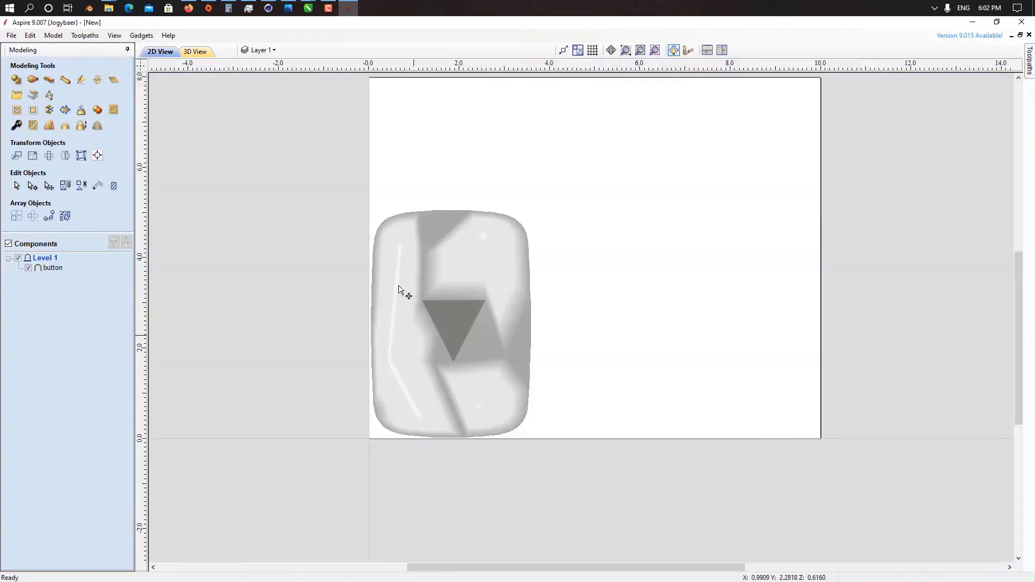
left_click(489, 272)
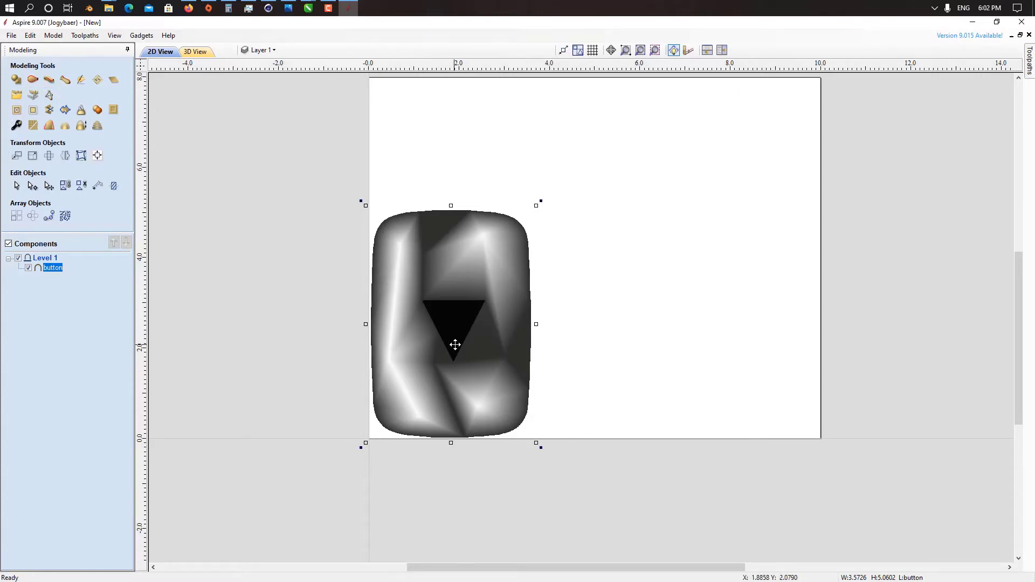
left_click(65, 111)
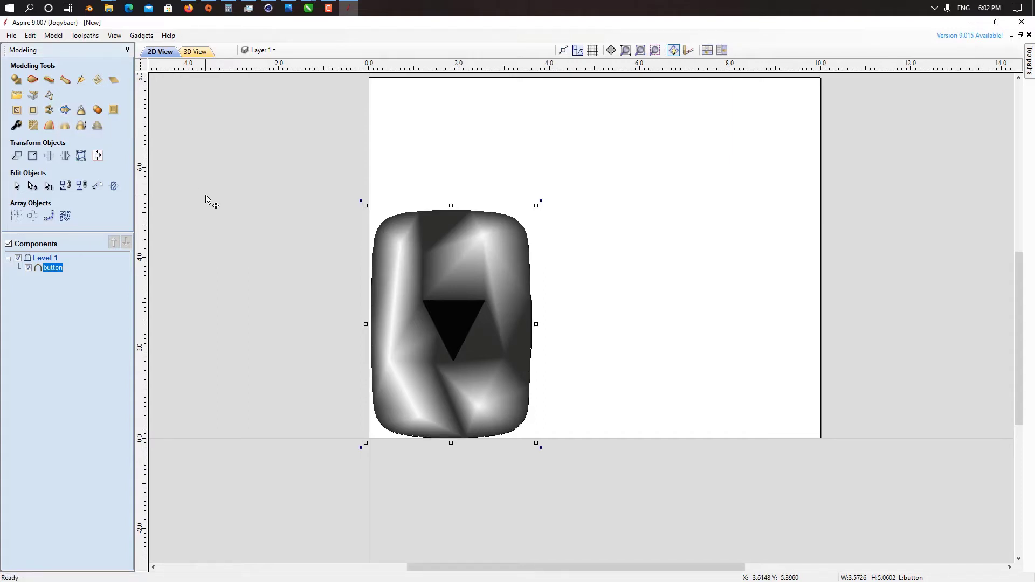
left_click(318, 208)
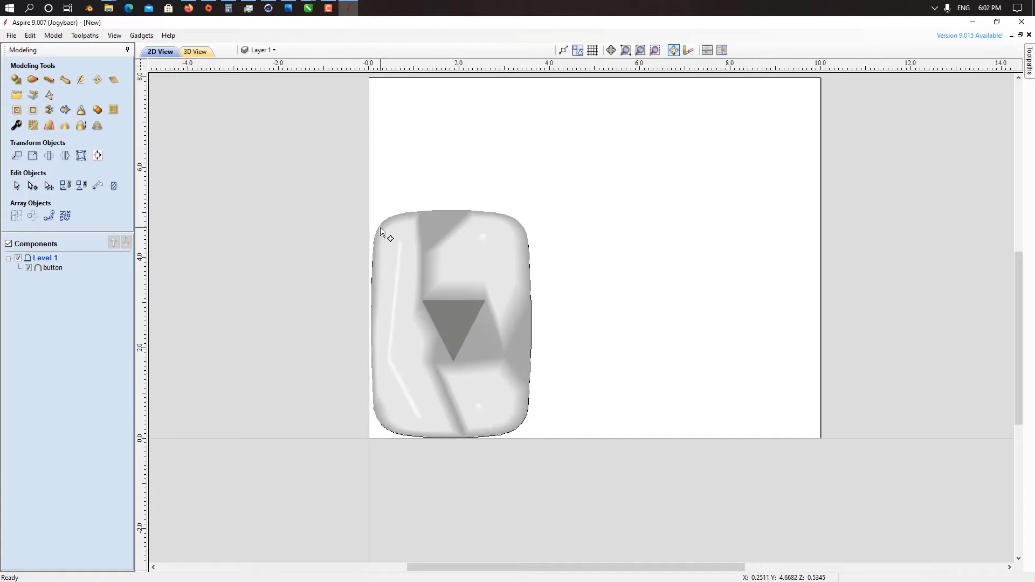
left_click(380, 231)
left_click(380, 223)
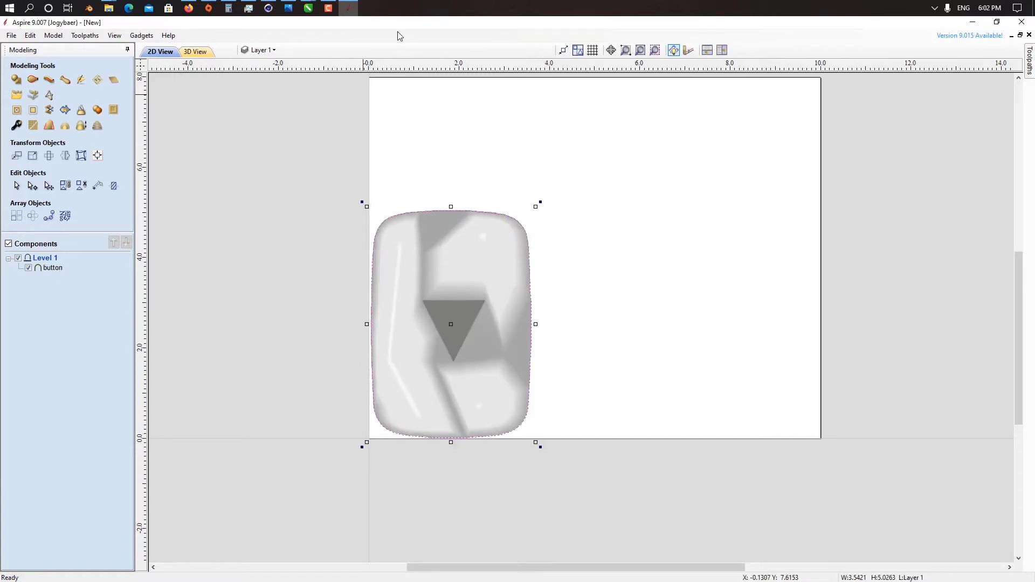
Step: Start a 2D profile toolpath for the selected button outline and choose the metric 10 mm end mill
left_click(193, 51)
left_click(1029, 61)
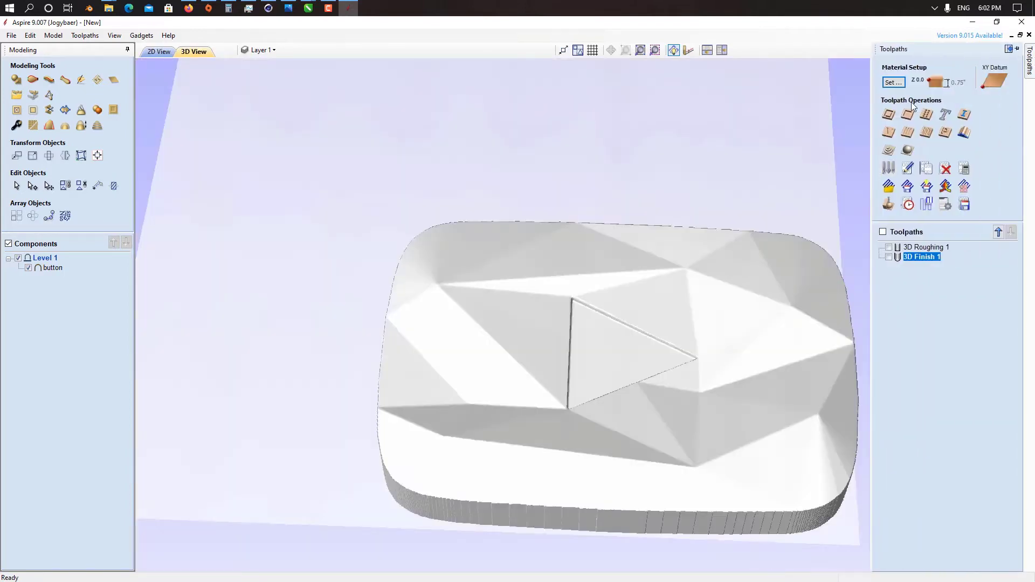
left_click(889, 114)
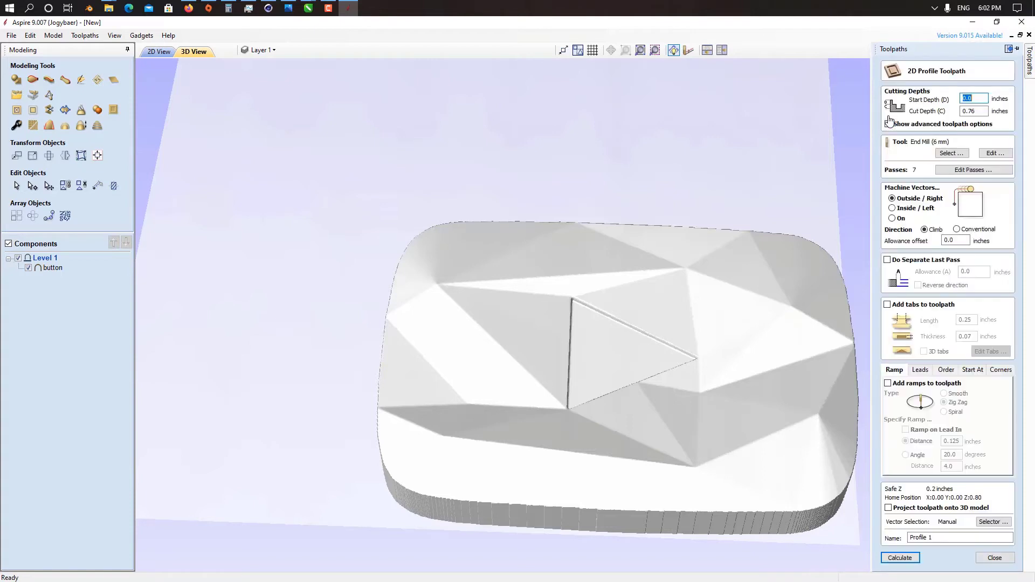
left_click(951, 153)
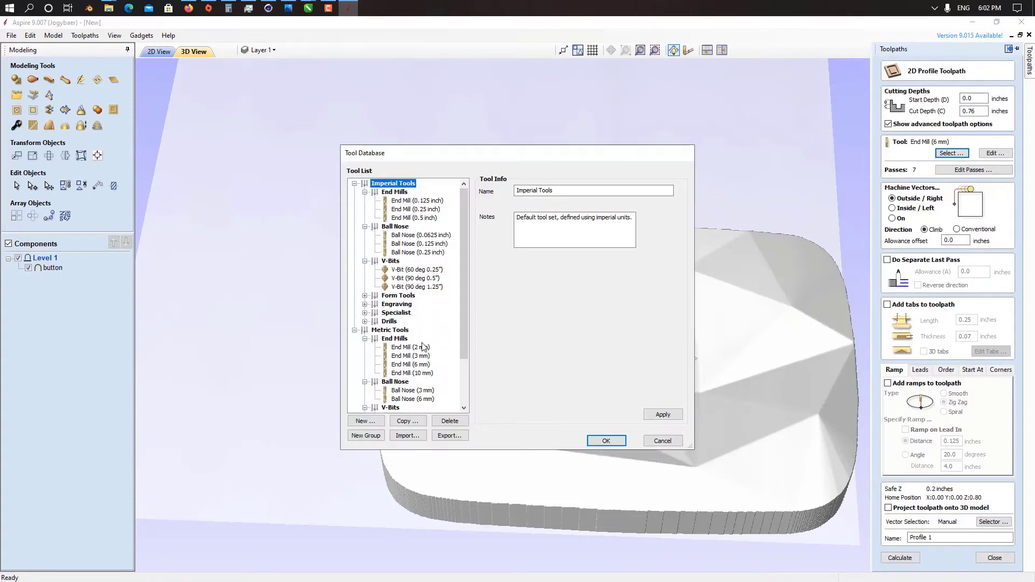
left_click(413, 372)
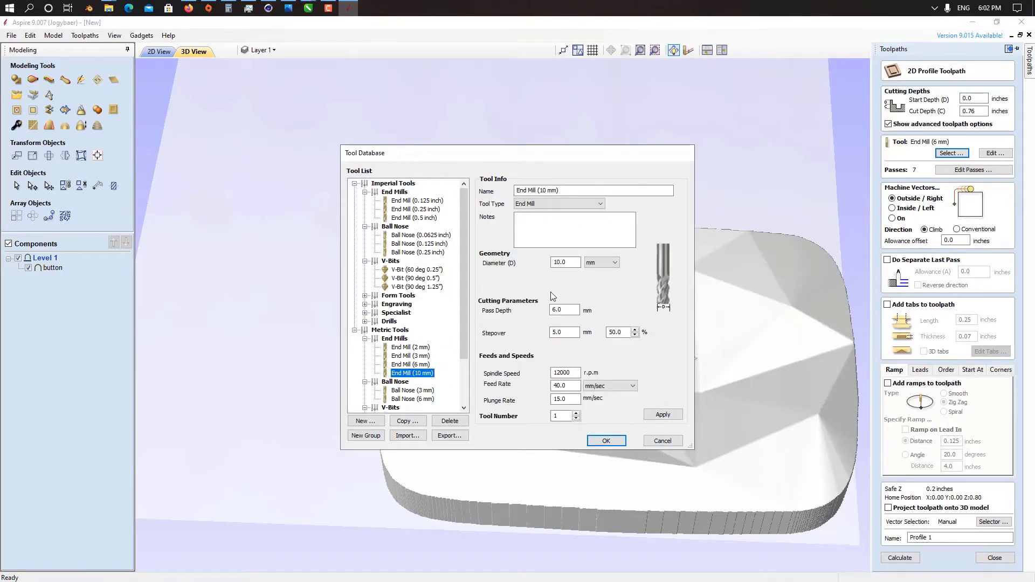
Step: Set the 10 mm end mill's pass depth and stepover to 2 mm, feed rate to 20 mm/sec and plunge rate to 10 mm/sec
left_click_drag(575, 310, 535, 309)
left_click(566, 336)
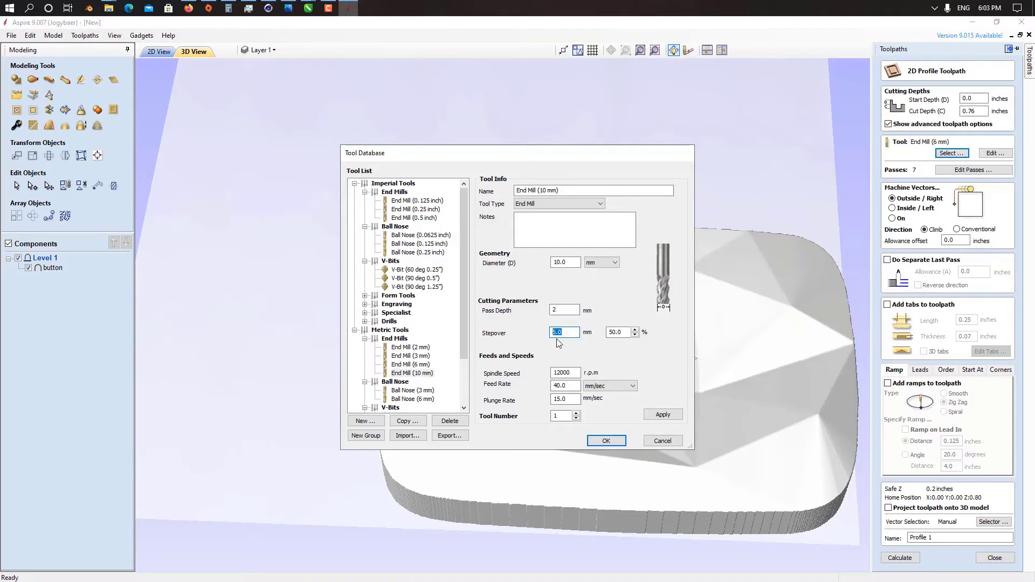
type("2")
double_click(577, 385)
type("20")
key("Tab")
left_click(650, 414)
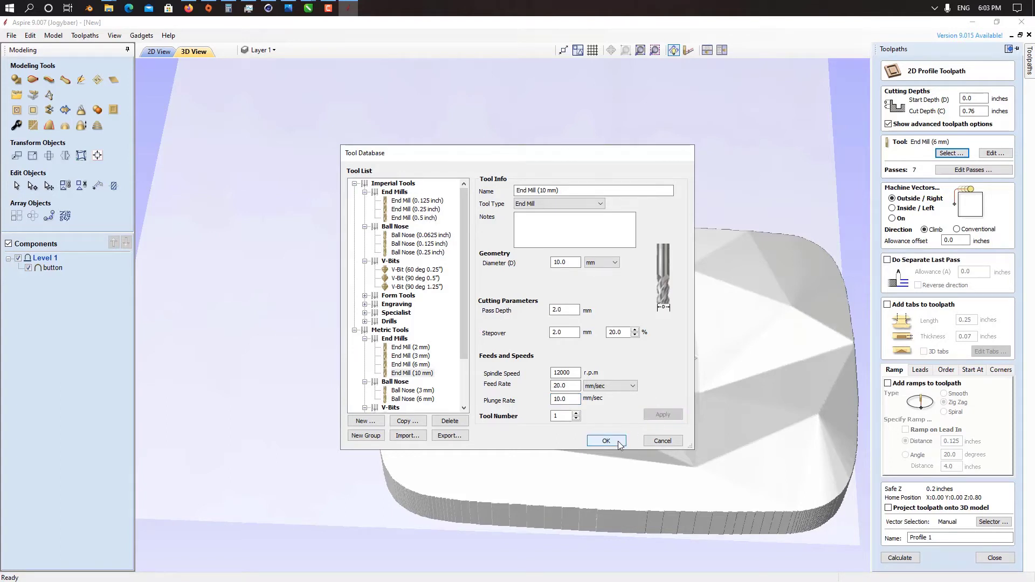
left_click(616, 444)
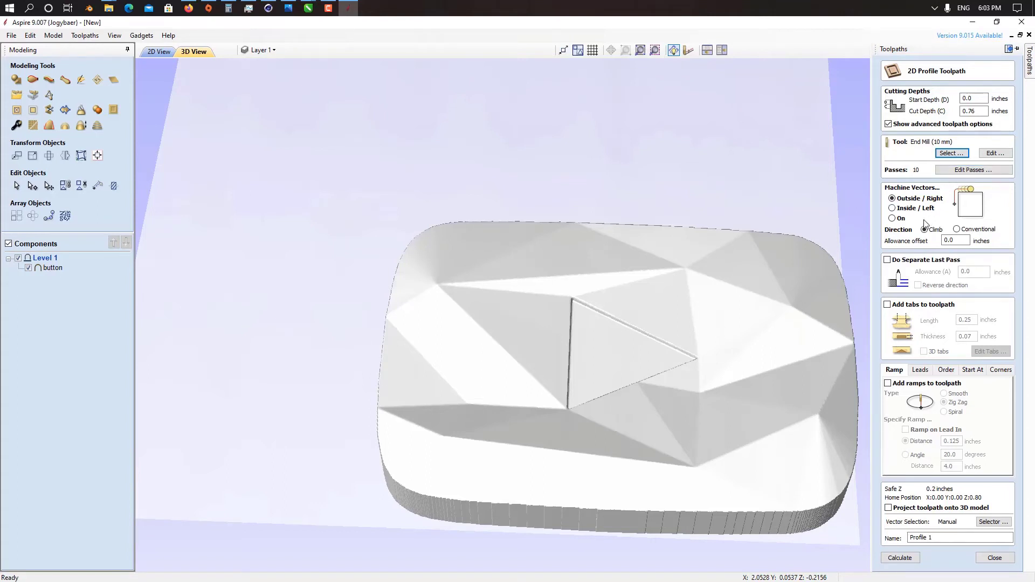
Step: Set the profile toolpath's cut depth to 0.75 inches and calculate it outside the button outline
left_click(900, 558)
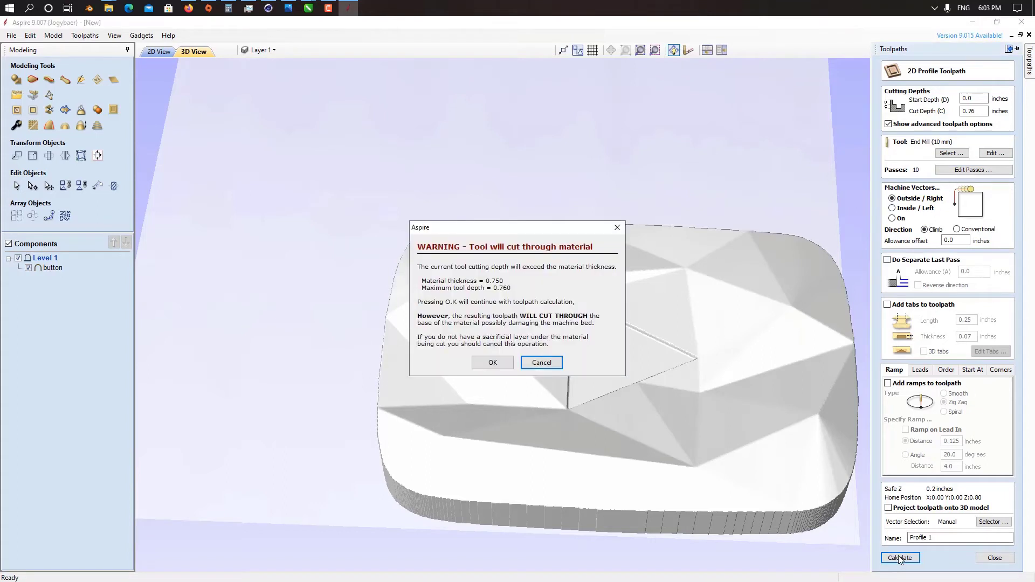
left_click(542, 362)
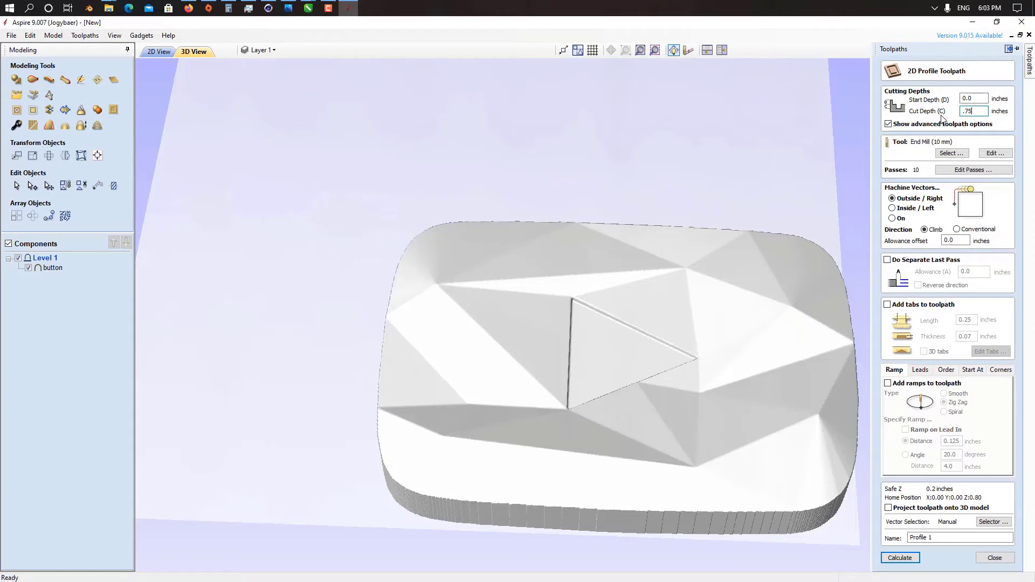
left_click(905, 559)
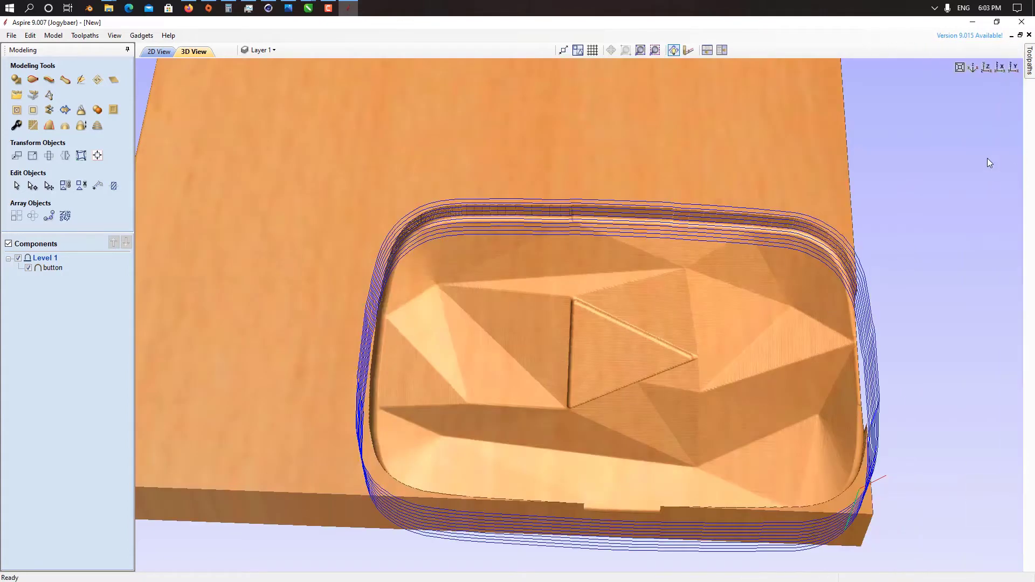
Step: Simulate Profile 1 on the block and remove the surrounding waste and the small leftover sliver from the preview
mouse_move(1029, 64)
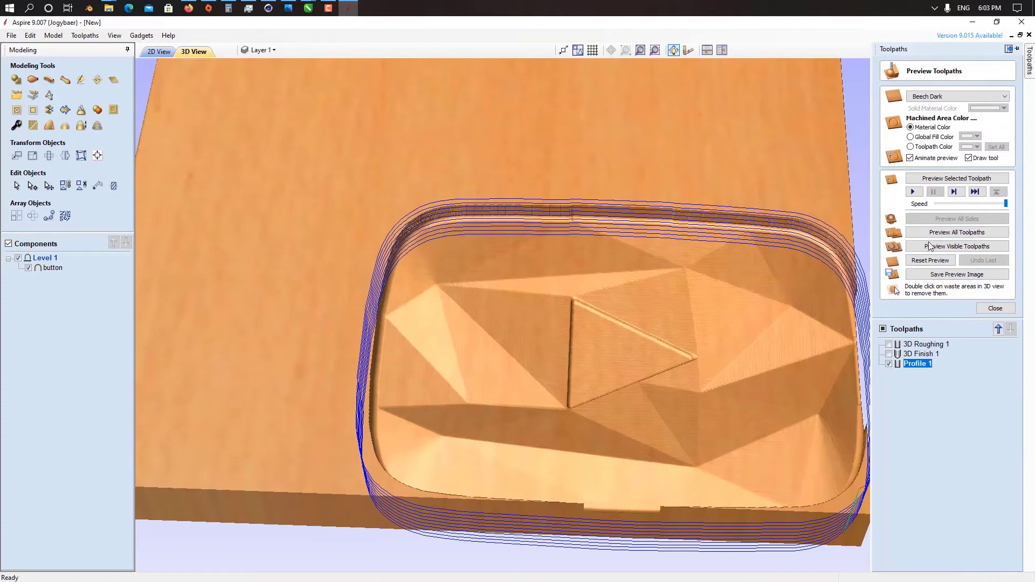
left_click(915, 193)
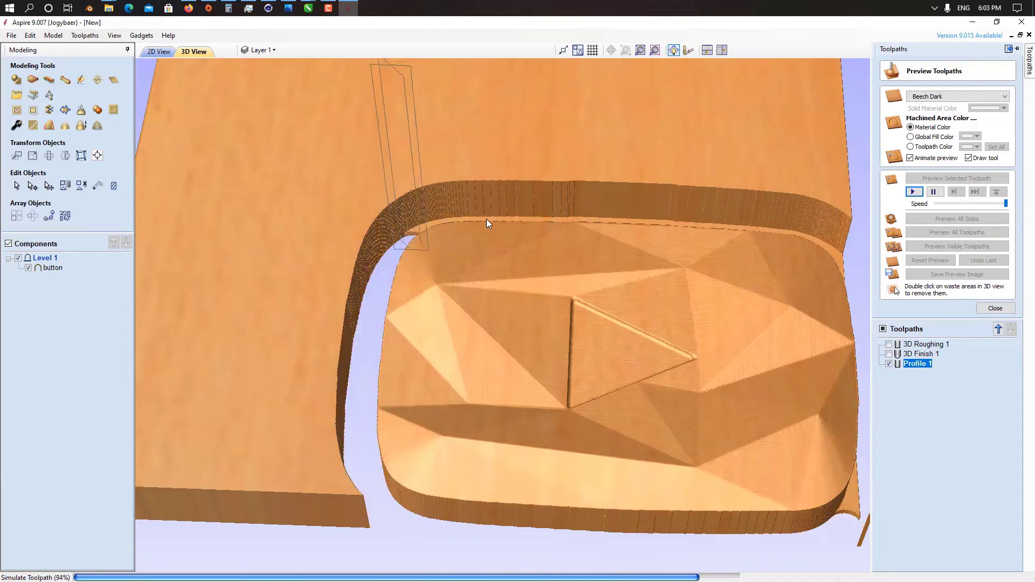
scroll(486, 218, "down", 2)
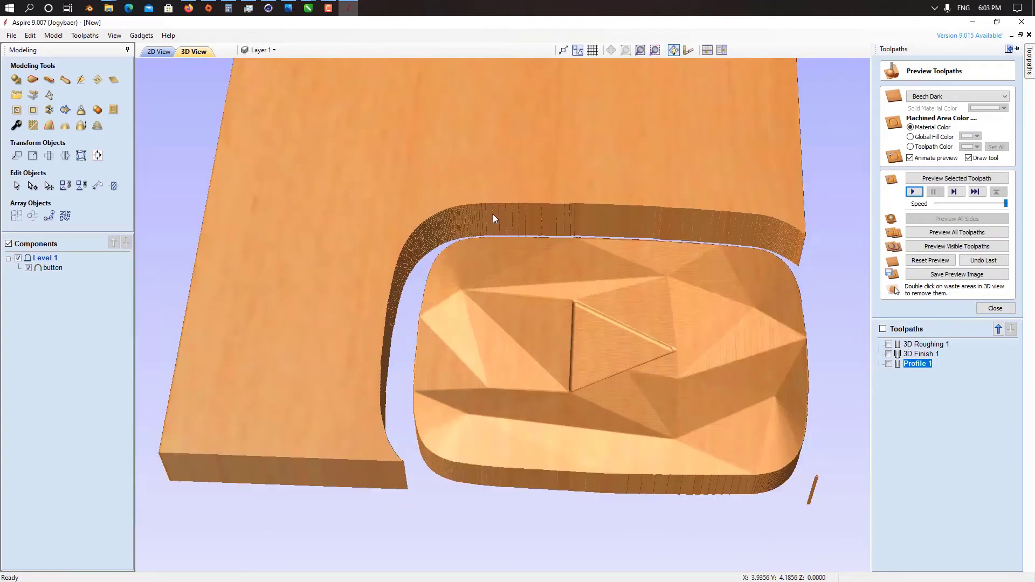
double_click(522, 176)
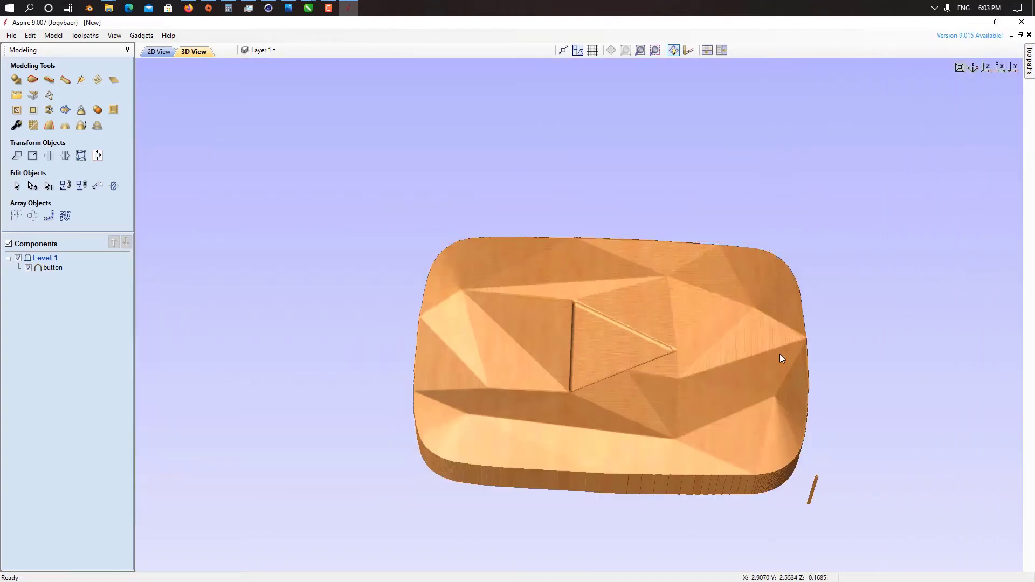
double_click(816, 482)
Step: Close the toolpath preview and open the save options for the Profile 1 toolpath
mouse_move(1030, 62)
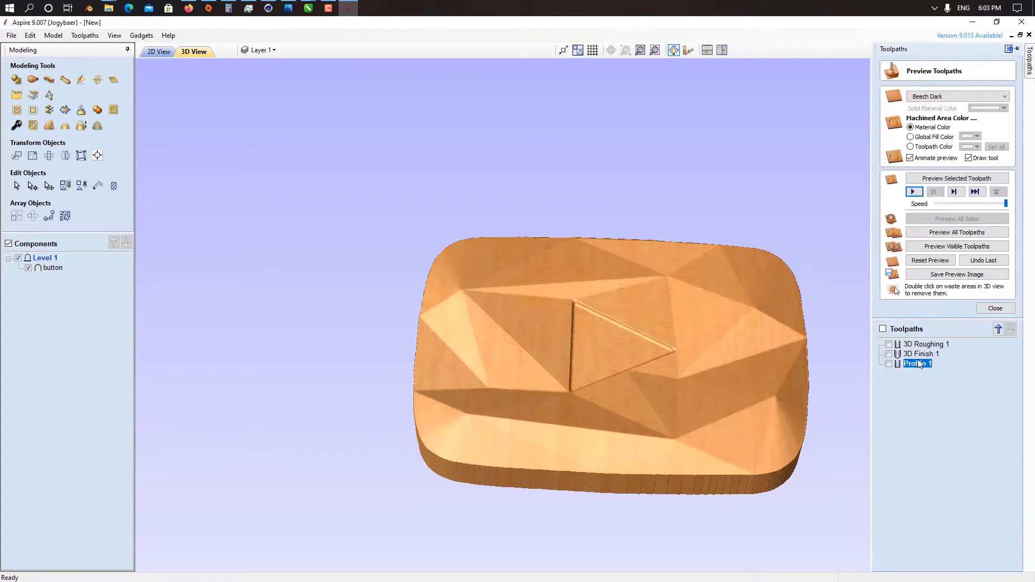
left_click(997, 311)
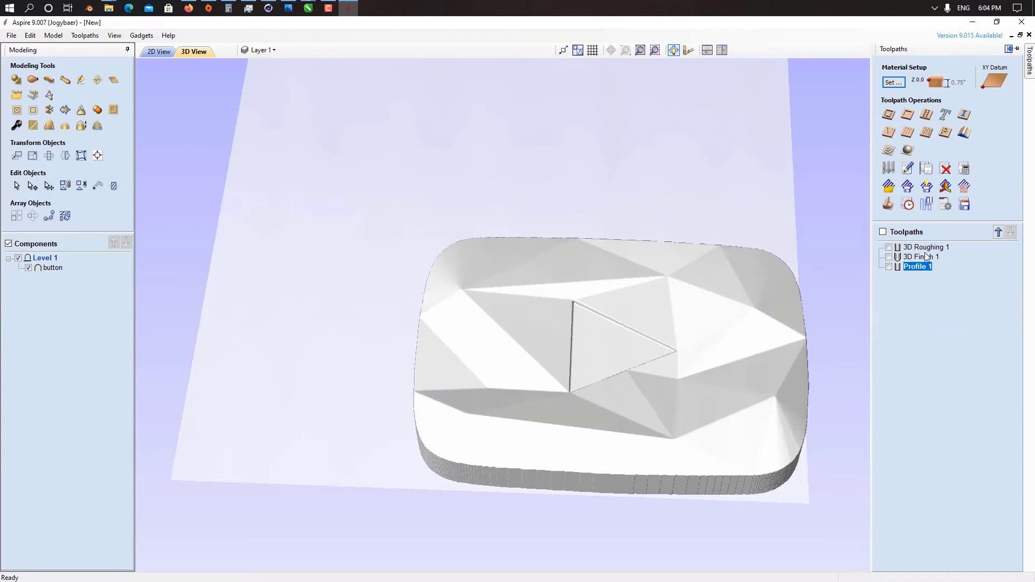
left_click(964, 204)
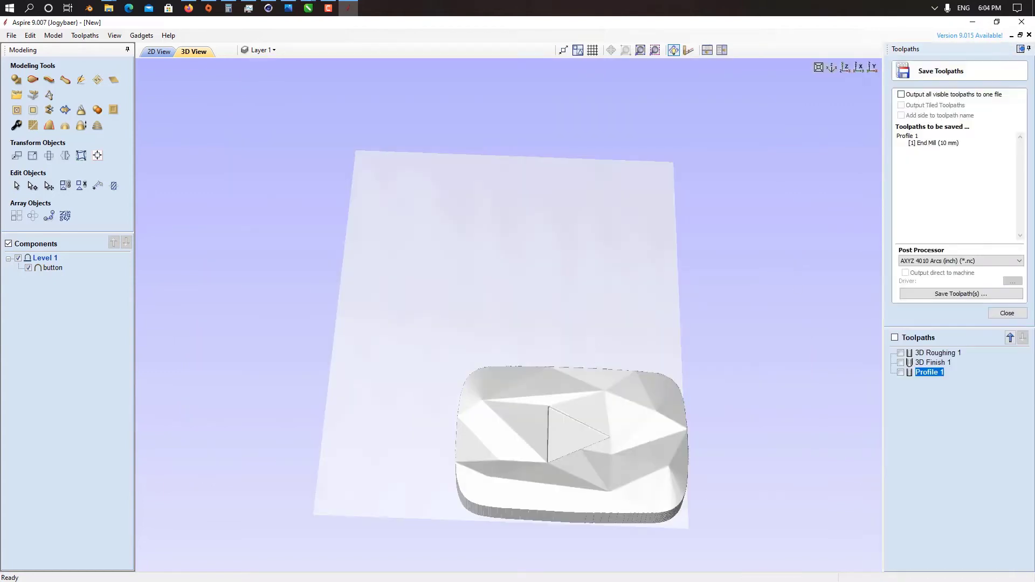